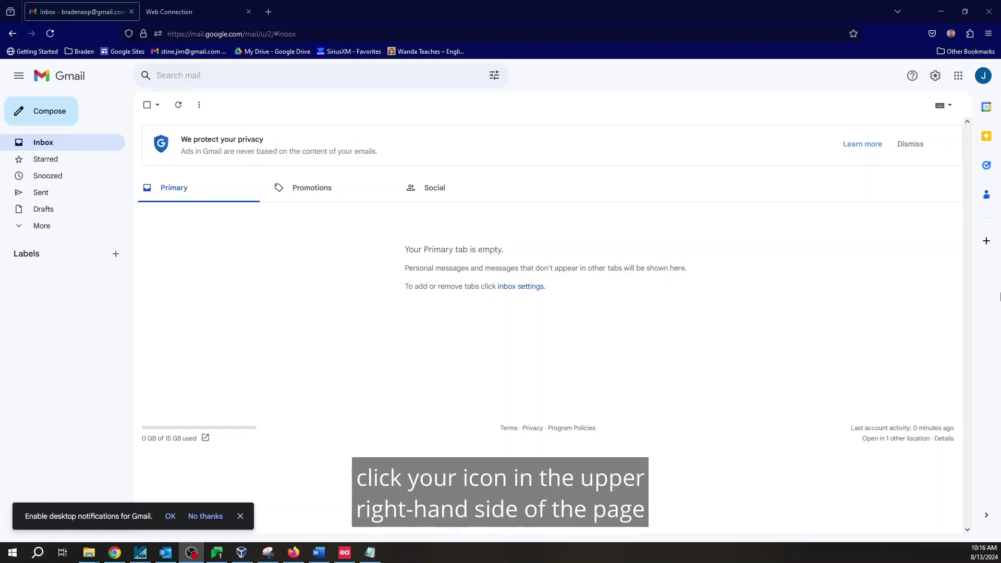
- Show the Gmail profile menu listing the signed-in and saved accounts
{"action": "left_click", "coordinate": [985, 83]}
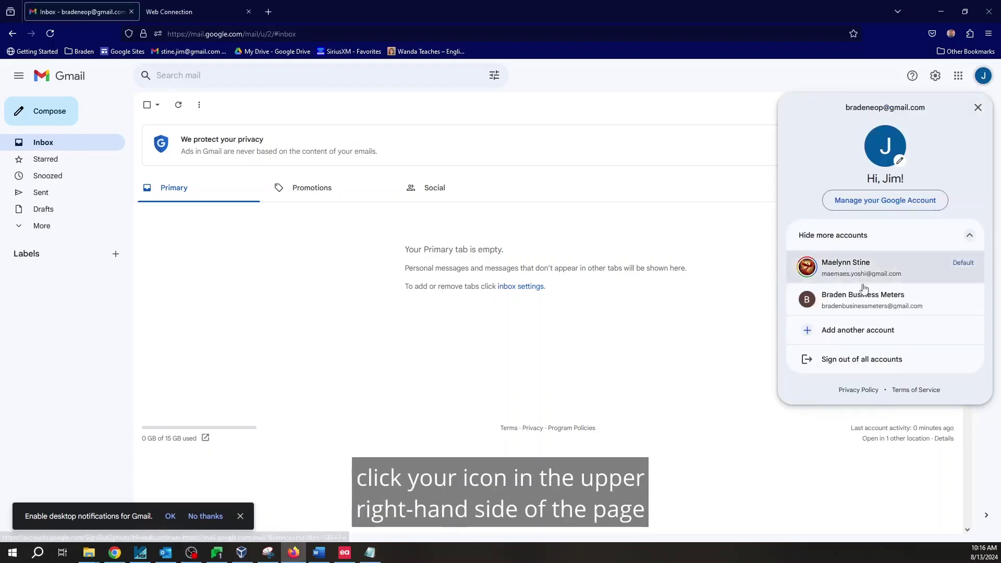
- Go to Manage your Google Account, then Security, and find the 2-Step Verification setting
{"action": "left_click", "coordinate": [888, 200]}
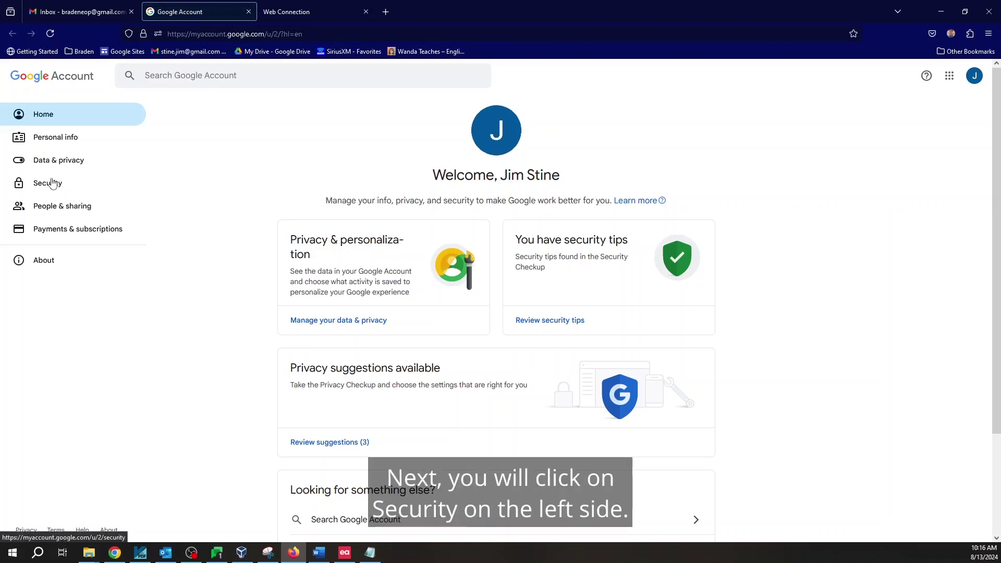
{"action": "left_click", "coordinate": [52, 183]}
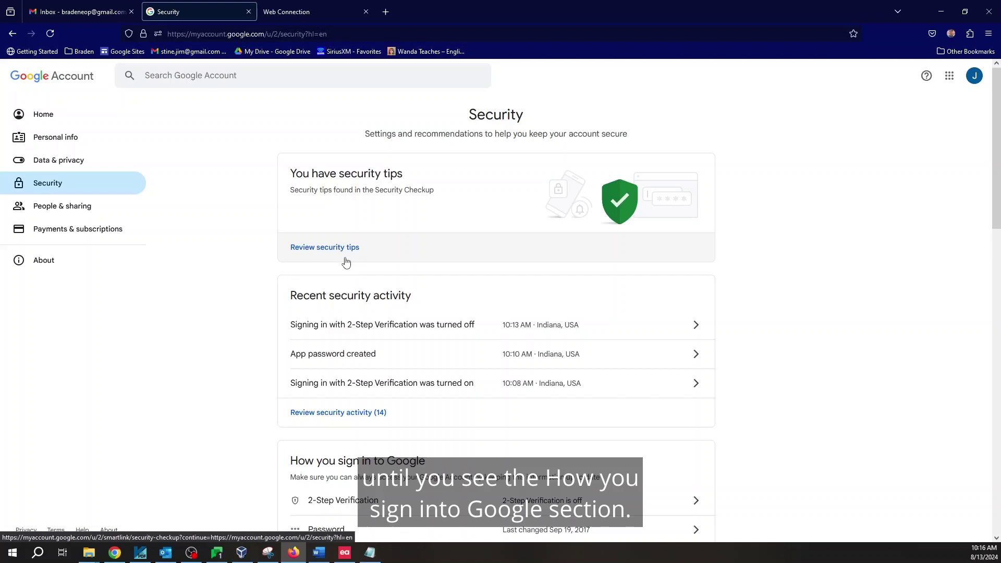
{"action": "scroll", "coordinate": [348, 261], "scroll_direction": "down", "scroll_amount": 3}
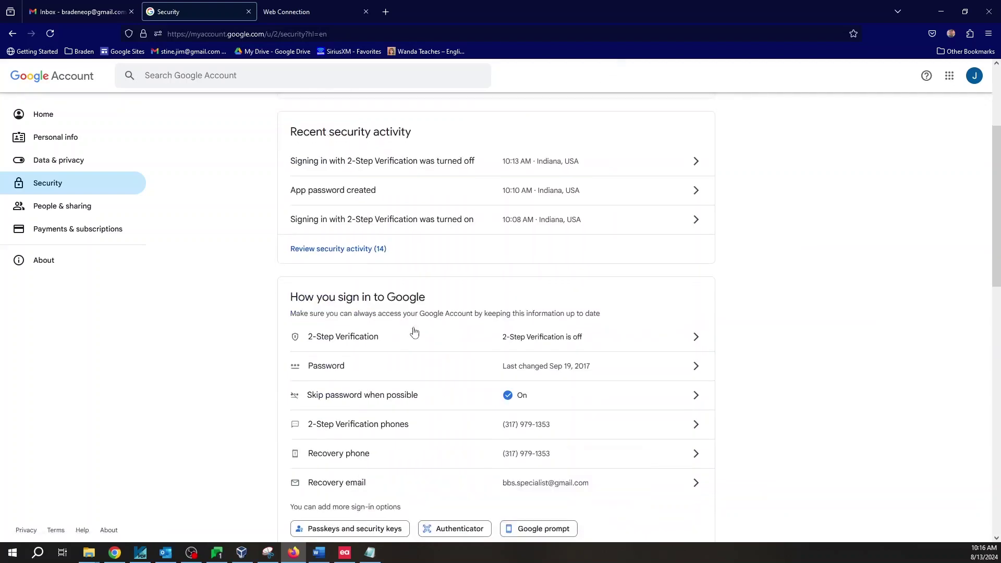
{"action": "scroll", "coordinate": [414, 330], "scroll_direction": "down", "scroll_amount": 4}
{"action": "scroll", "coordinate": [438, 282], "scroll_direction": "up", "scroll_amount": 3}
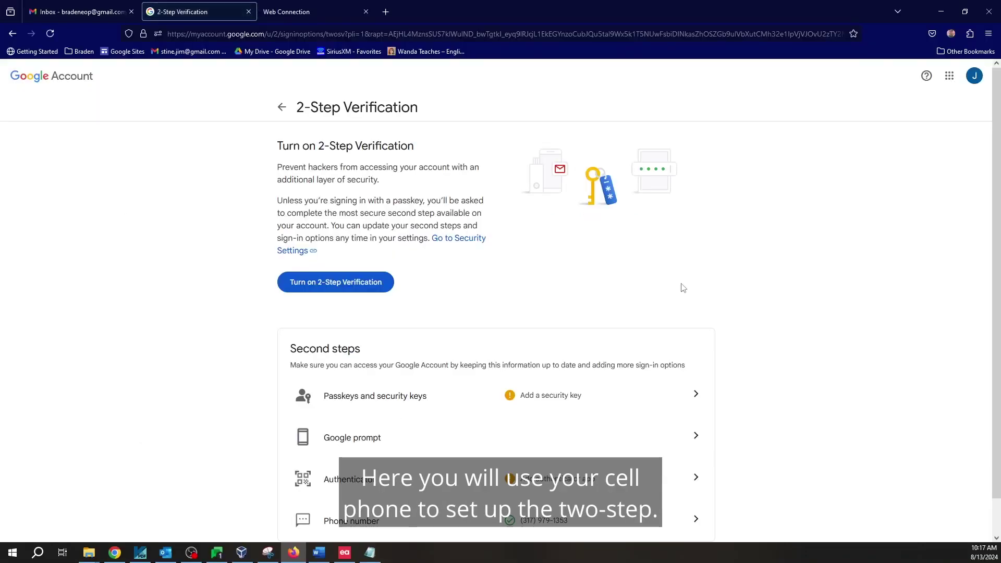
- Turn on 2-Step Verification and dismiss the confirmation
{"action": "left_click", "coordinate": [350, 291]}
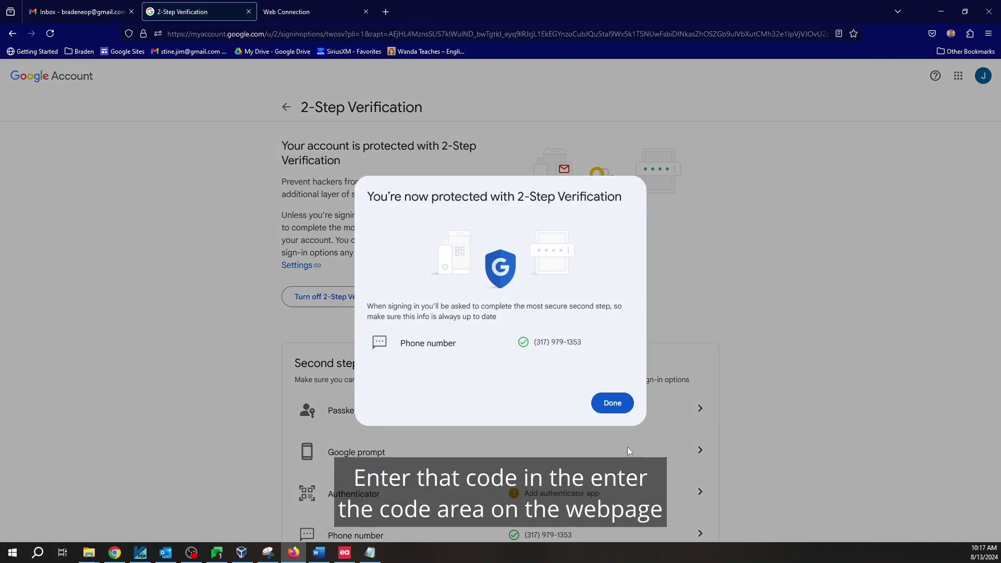
{"action": "left_click", "coordinate": [618, 408]}
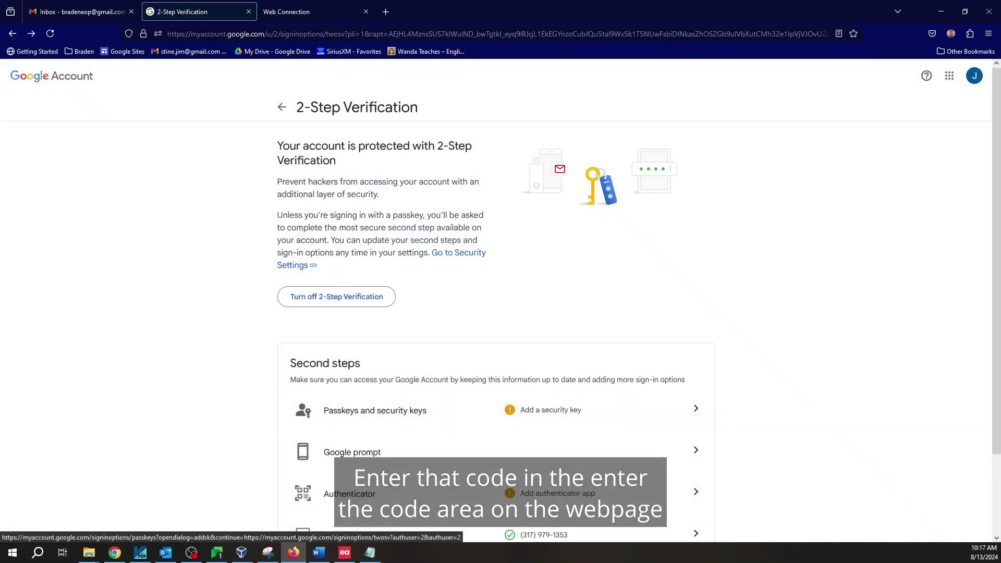
{"action": "key", "text": "alt+Tab"}
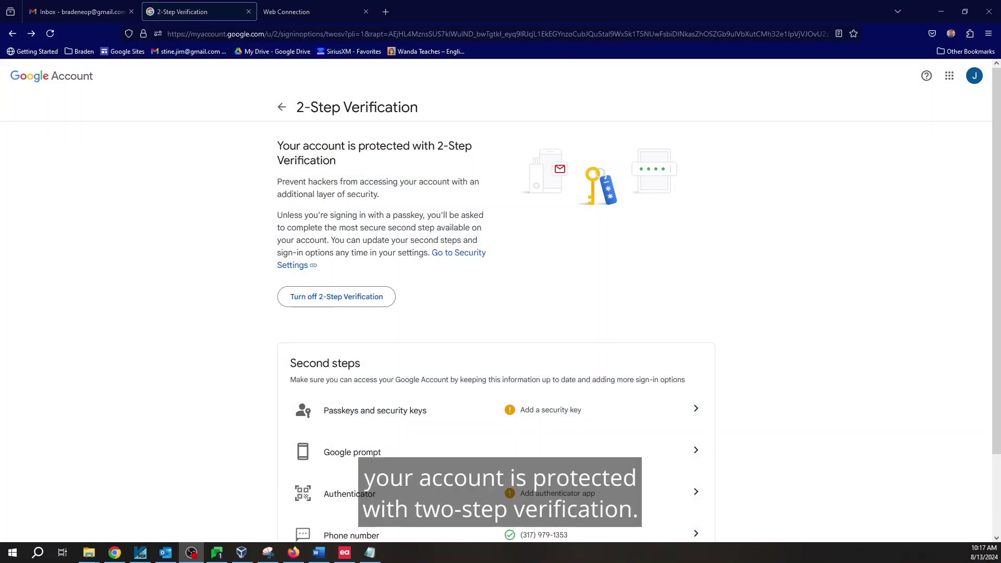
- Search the Google Account settings for 'App Passwords' and open the App passwords page
{"action": "left_click", "coordinate": [281, 108]}
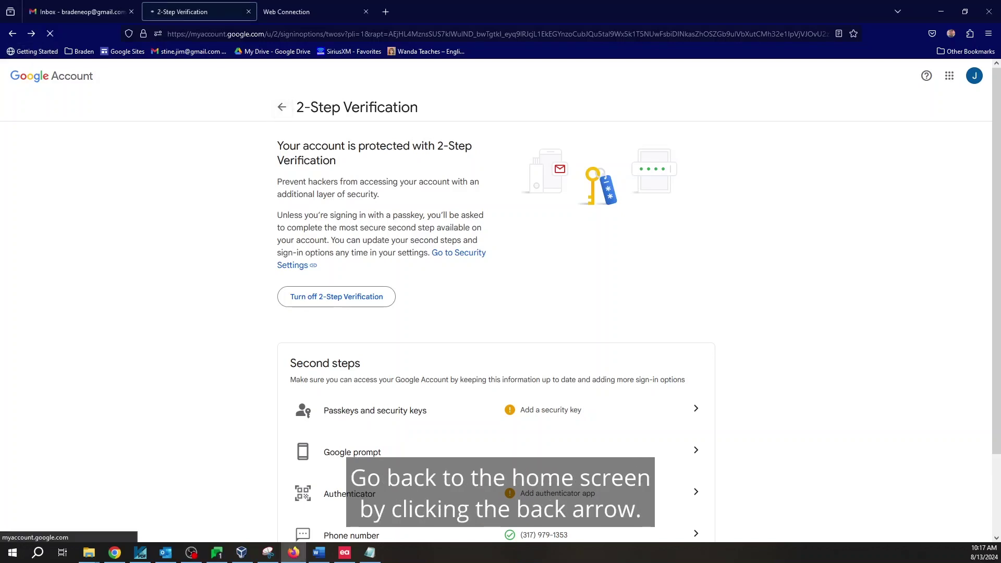
{"action": "left_click", "coordinate": [304, 74]}
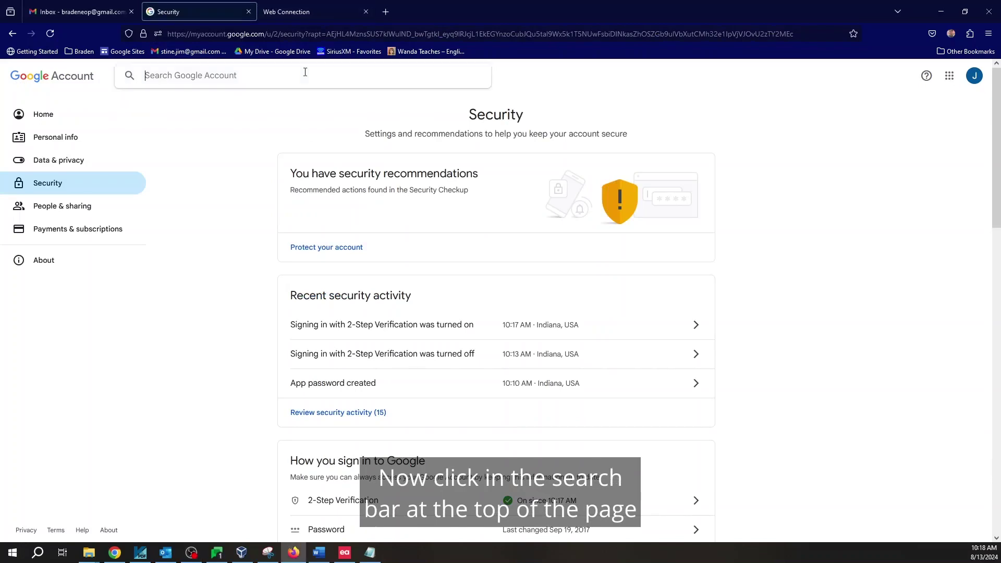
{"action": "type", "text": "App Passwords"}
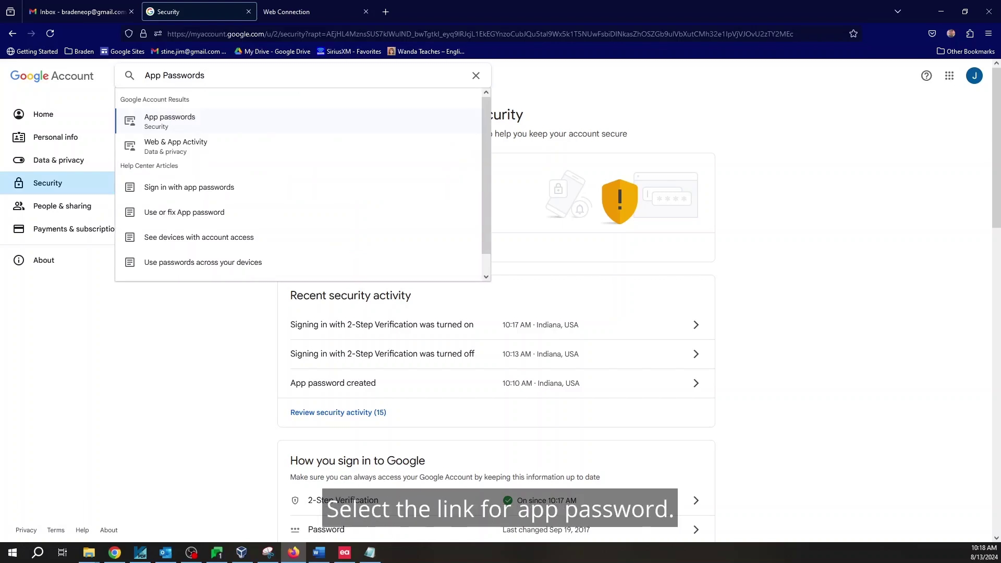
{"action": "left_click", "coordinate": [196, 126]}
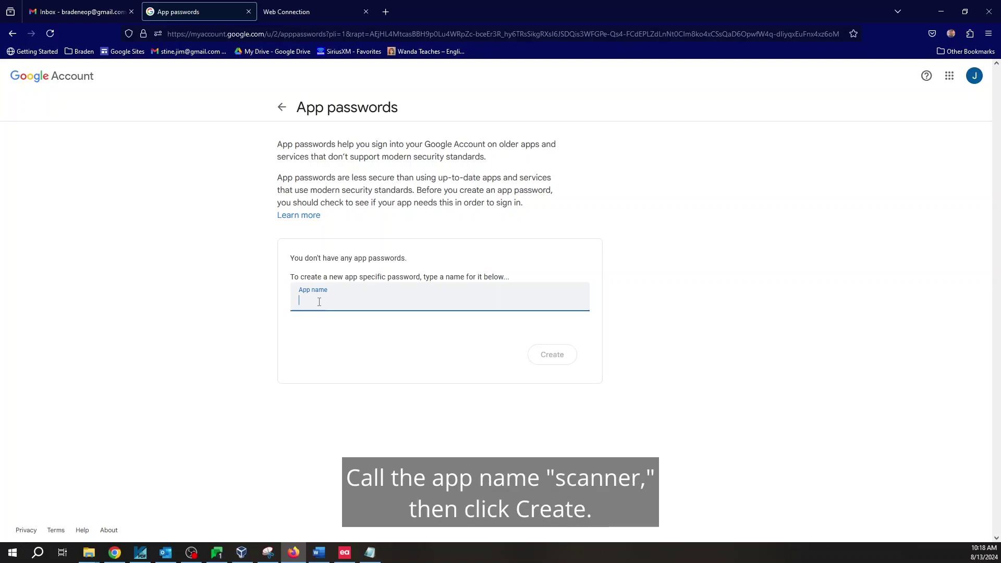
- Create an app password named 'scanner' and copy the generated password
{"action": "type", "text": "scanner"}
{"action": "key", "text": "Return"}
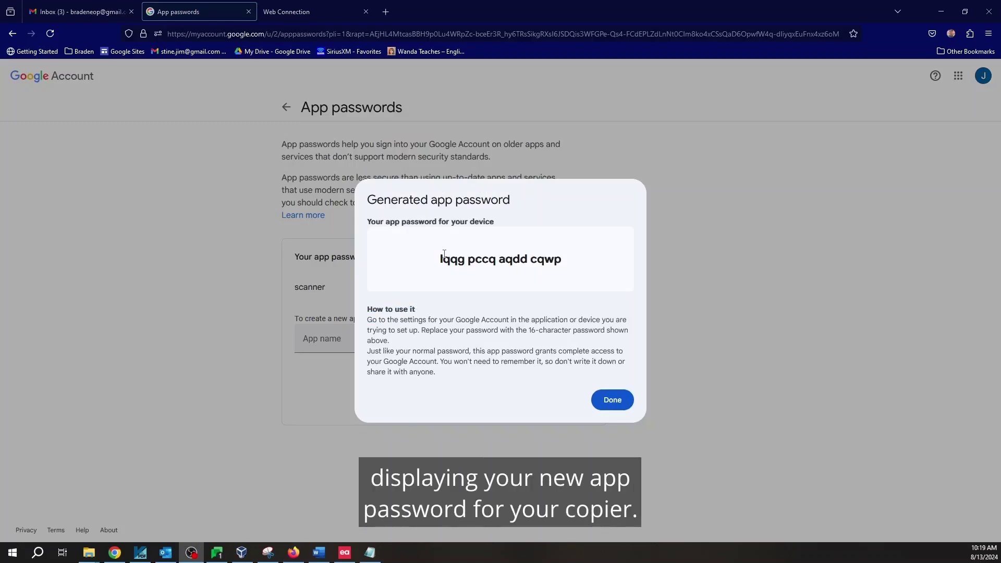
{"action": "left_click_drag", "start_coordinate": [443, 256], "coordinate": [571, 263]}
{"action": "right_click", "coordinate": [549, 263]}
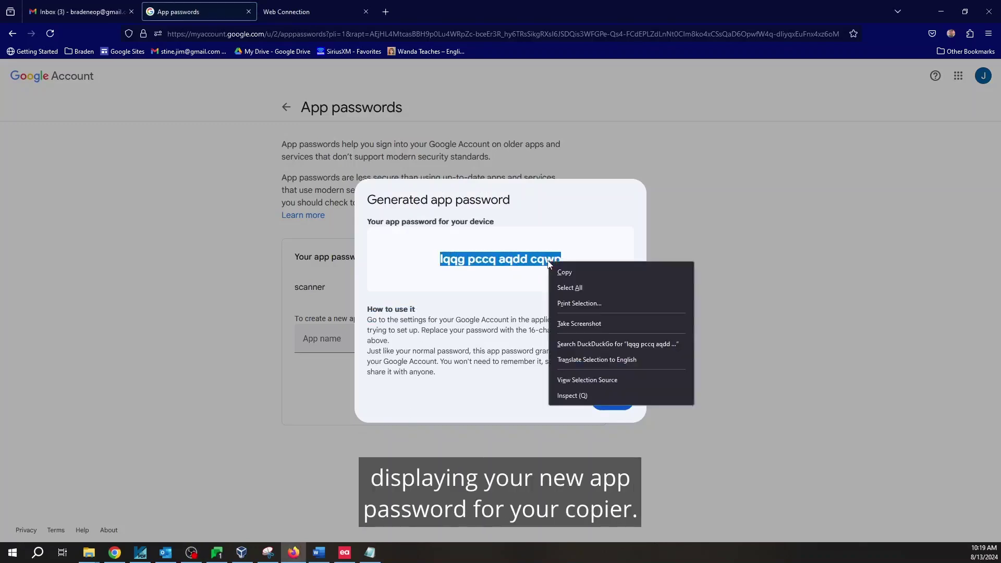
{"action": "left_click", "coordinate": [565, 273]}
- Paste the app password into Notepad without the trailing space and return to Security
{"action": "left_click", "coordinate": [370, 552]}
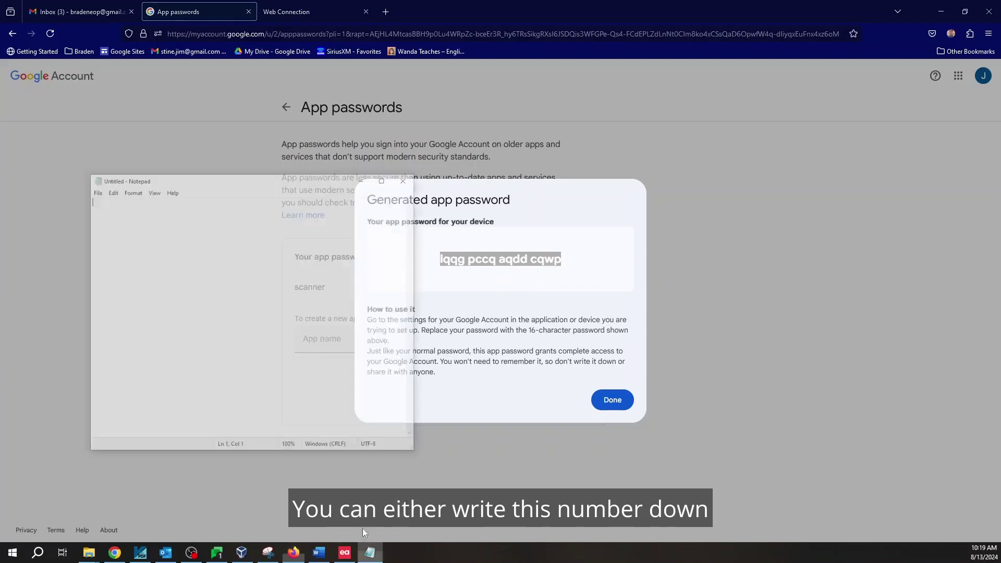
{"action": "key", "text": "ctrl+v"}
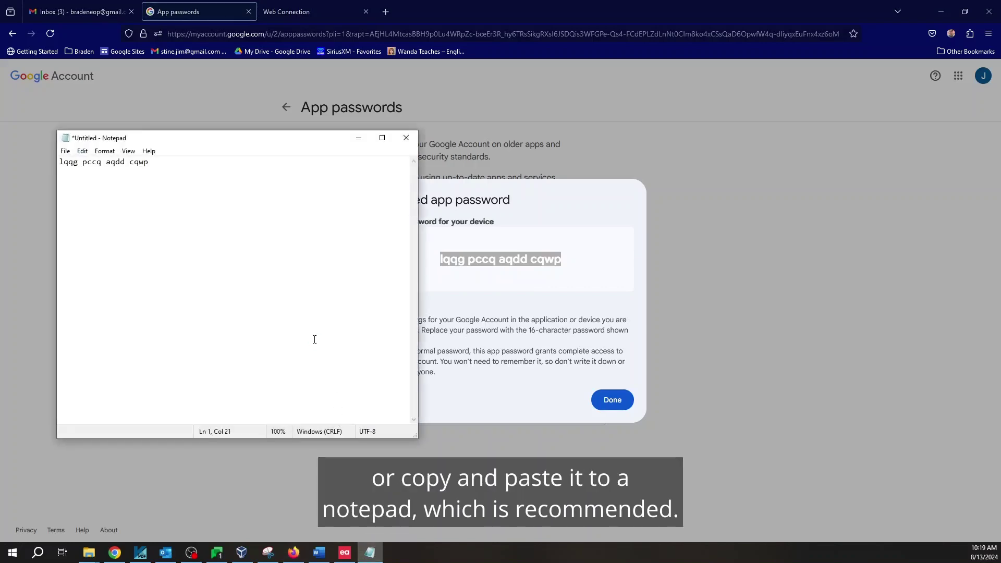
{"action": "key", "text": "BackSpace"}
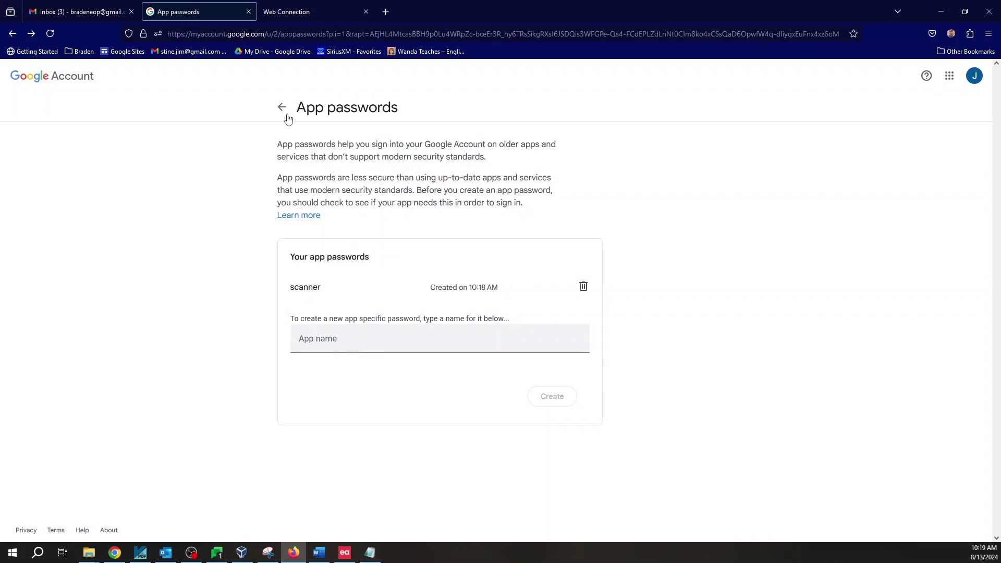
{"action": "left_click", "coordinate": [286, 113]}
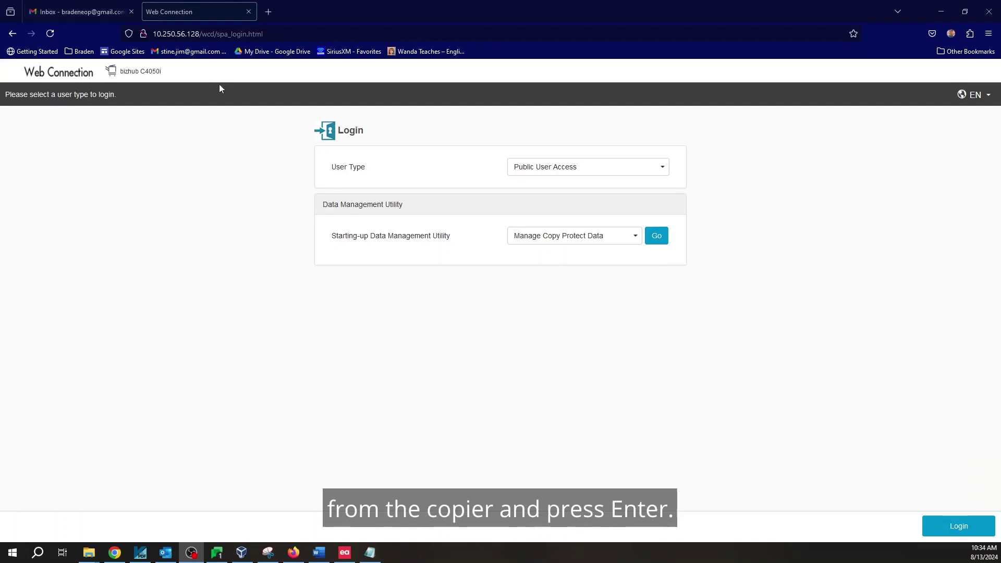
- Reload the copier page, log in as Administrator with the admin password, and decline saving it
{"action": "left_click", "coordinate": [228, 34]}
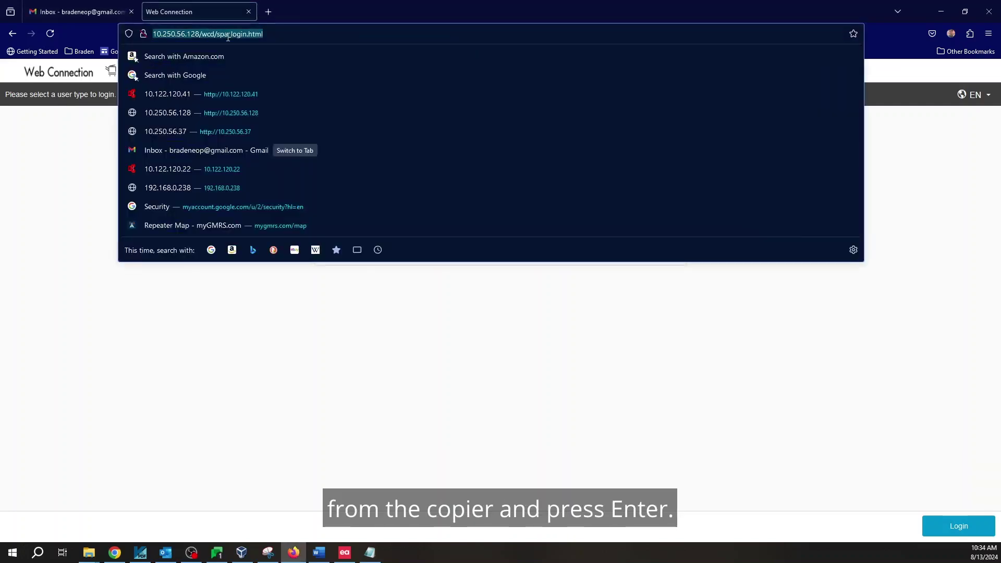
{"action": "key", "text": "Return"}
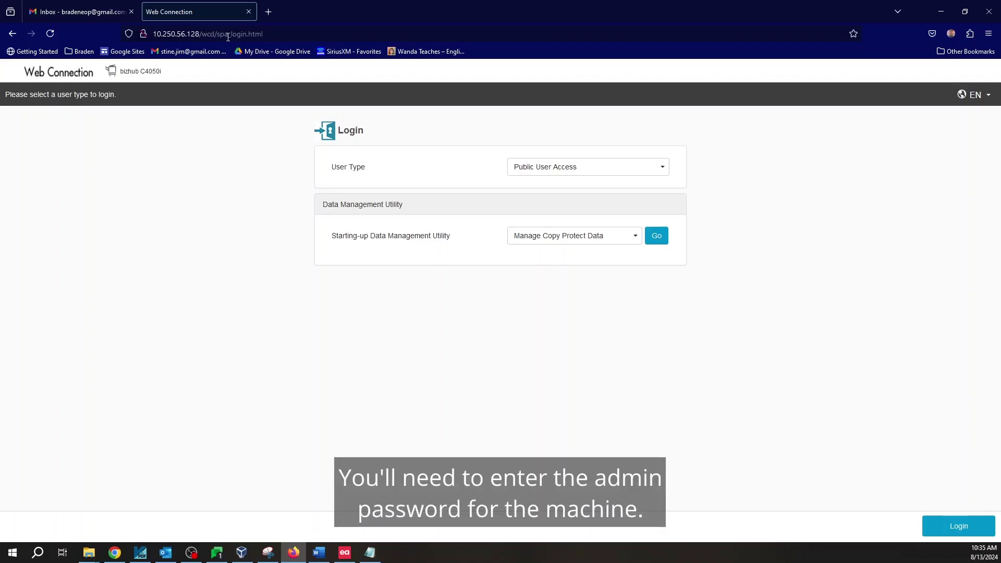
{"action": "left_click", "coordinate": [579, 179]}
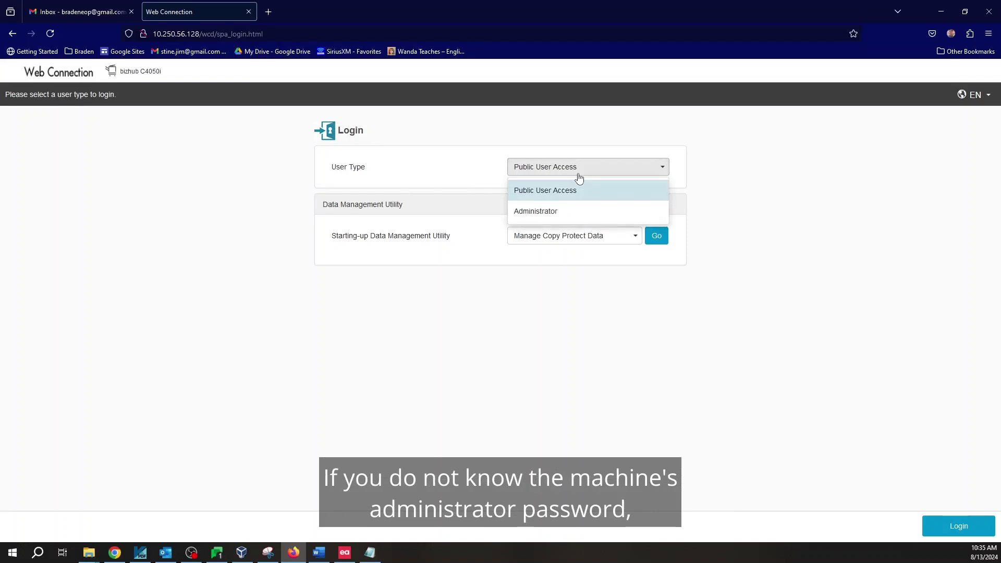
{"action": "left_click", "coordinate": [552, 214]}
{"action": "left_click", "coordinate": [549, 191]}
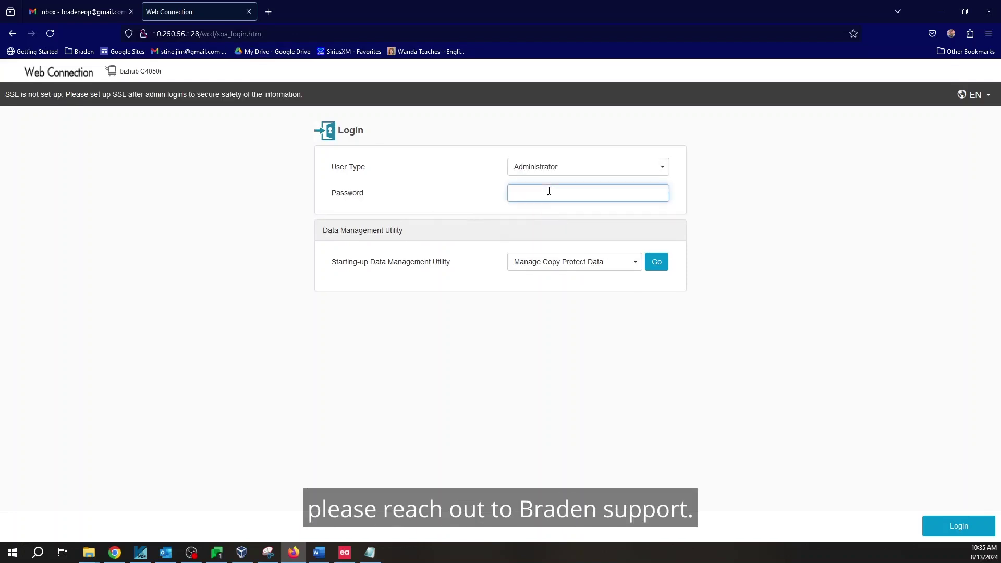
{"action": "type", "text": "1234567812345678"}
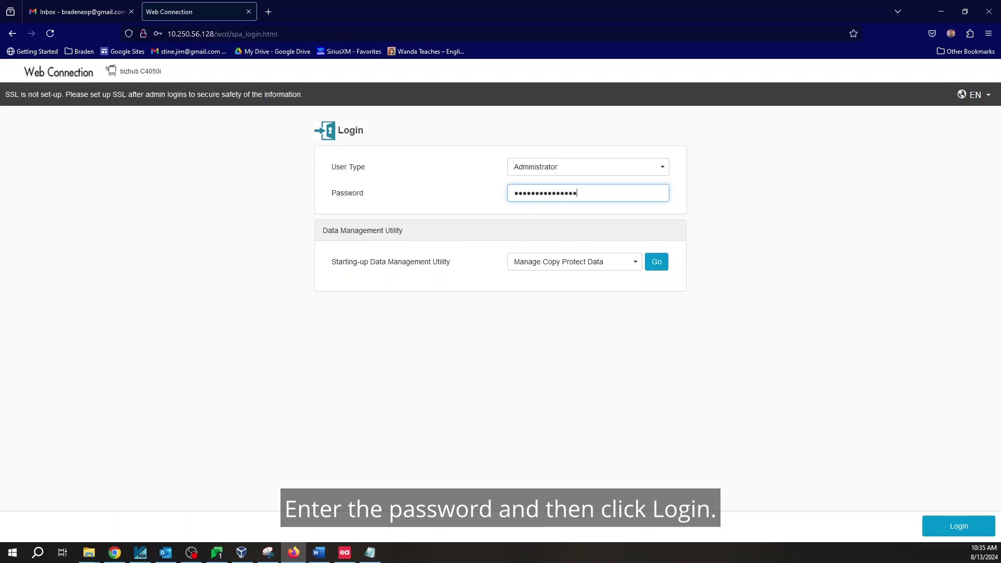
{"action": "left_click", "coordinate": [947, 528]}
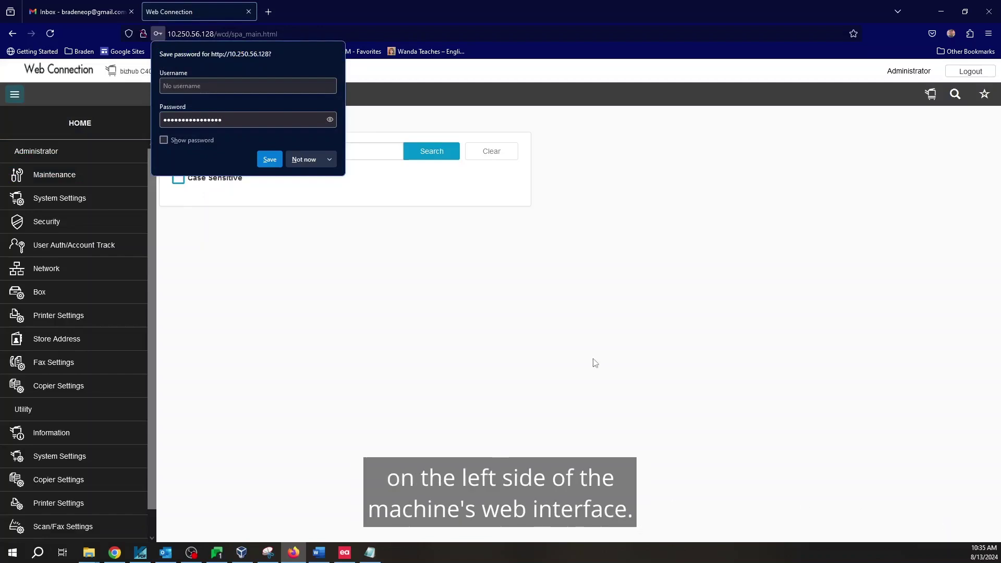
{"action": "left_click", "coordinate": [303, 161]}
- In System Settings > Machine Setting, paste the Gmail address as administrator and machine e-mail
{"action": "left_click", "coordinate": [82, 202]}
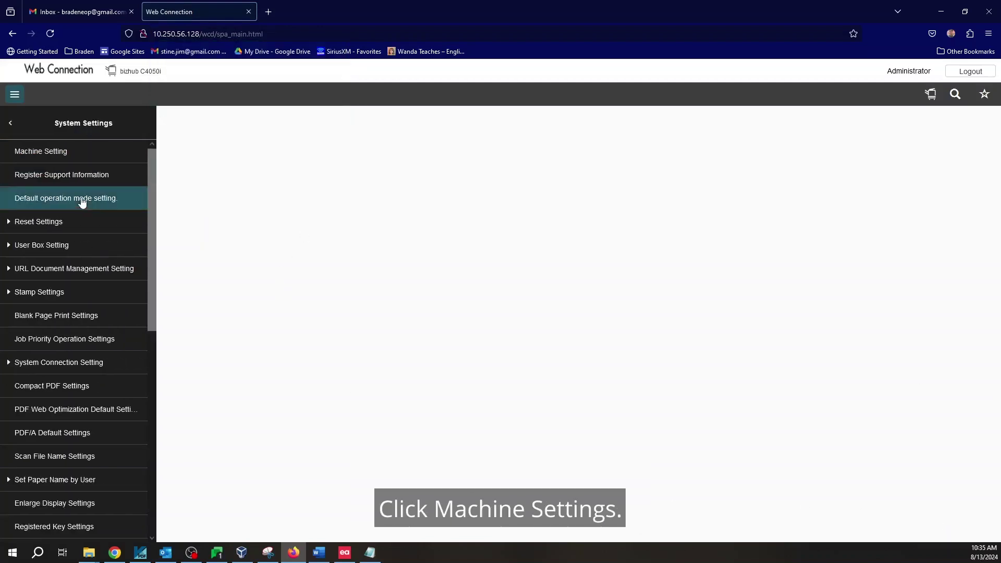
{"action": "left_click", "coordinate": [82, 150]}
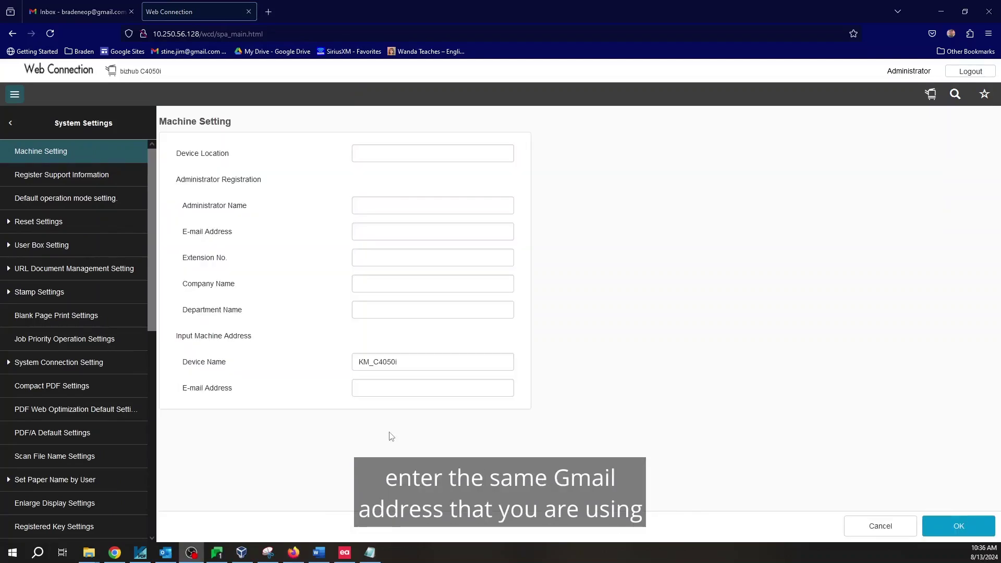
{"action": "left_click", "coordinate": [374, 234]}
{"action": "right_click", "coordinate": [374, 233]}
{"action": "left_click", "coordinate": [421, 309]}
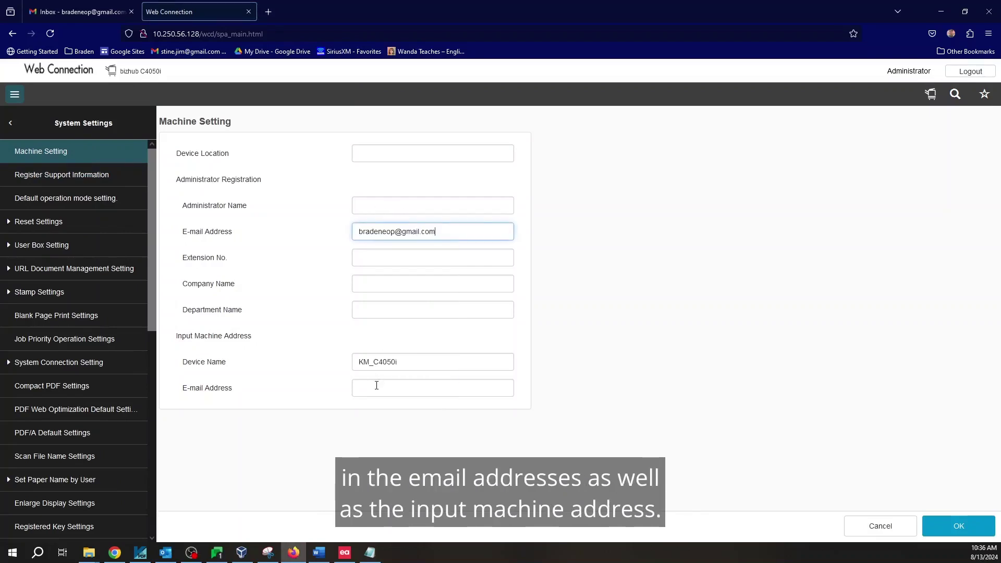
{"action": "left_click", "coordinate": [377, 386]}
{"action": "right_click", "coordinate": [377, 386]}
{"action": "left_click", "coordinate": [445, 268]}
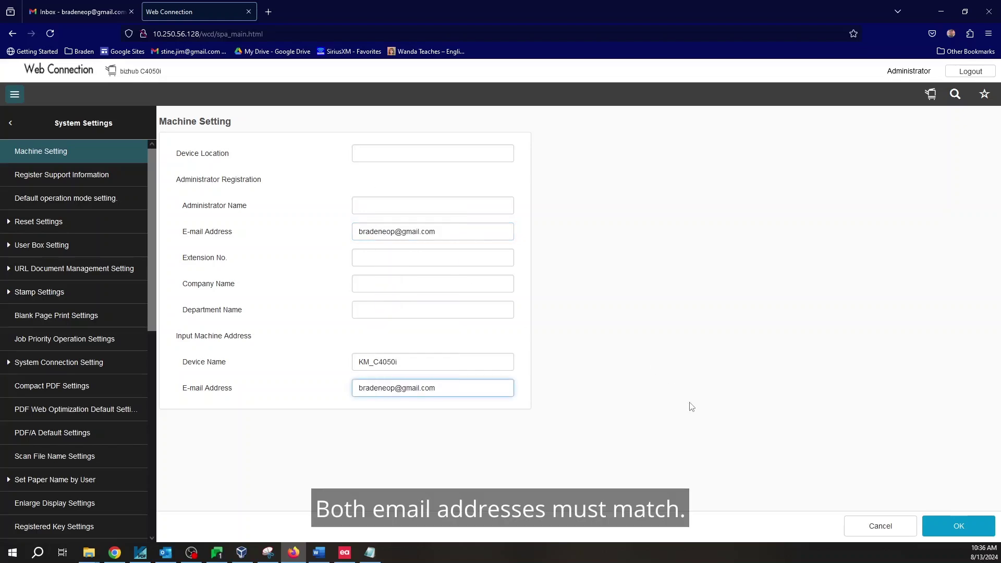
- Save Machine Setting, then go home and show the Network settings list
{"action": "left_click", "coordinate": [954, 530]}
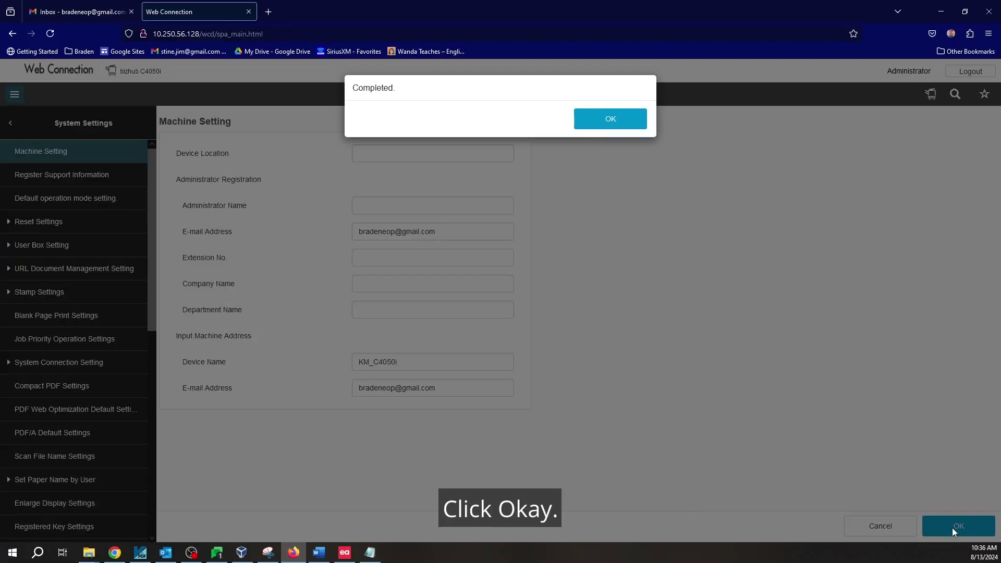
{"action": "key", "text": "Return"}
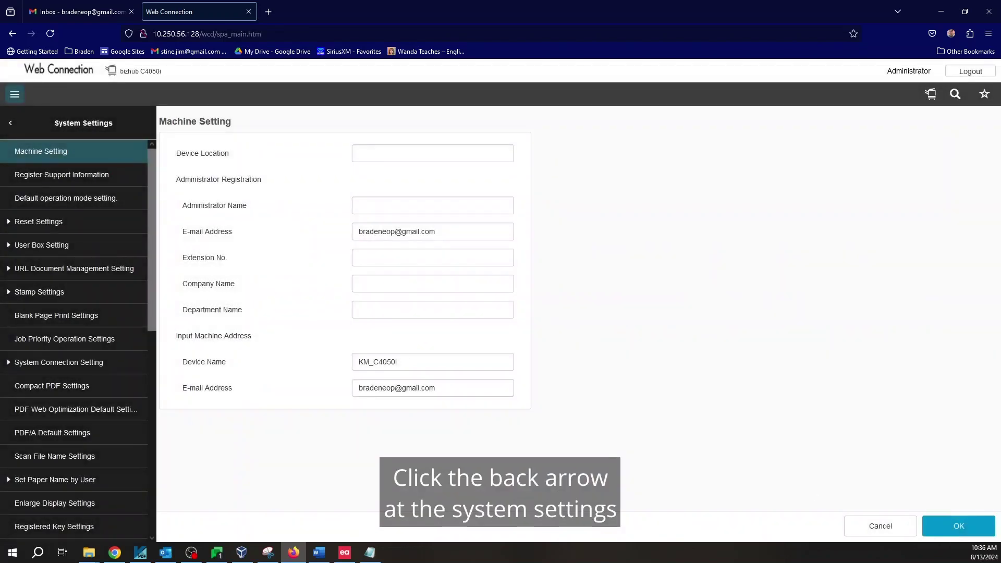
{"action": "left_click", "coordinate": [10, 126]}
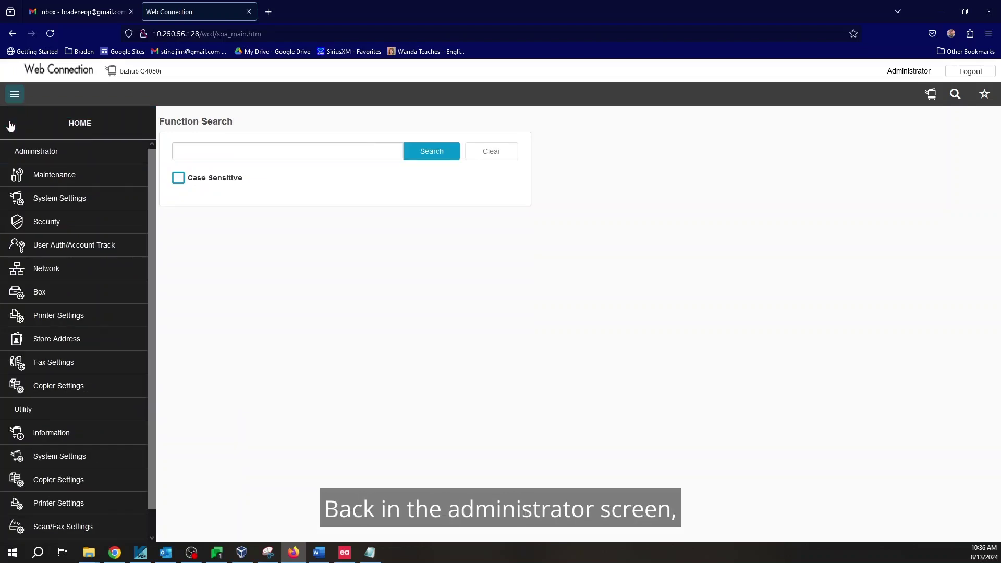
{"action": "left_click", "coordinate": [61, 268]}
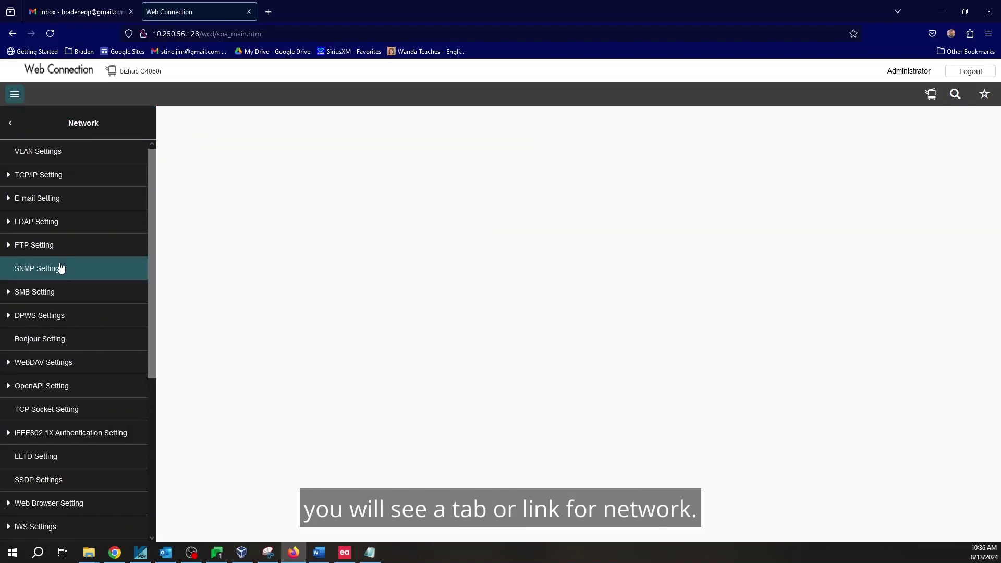
- In E-mail Setting > E-mail TX (SMTP), enter host name smtp.gmail.com and choose Start TLS
{"action": "left_click", "coordinate": [51, 197]}
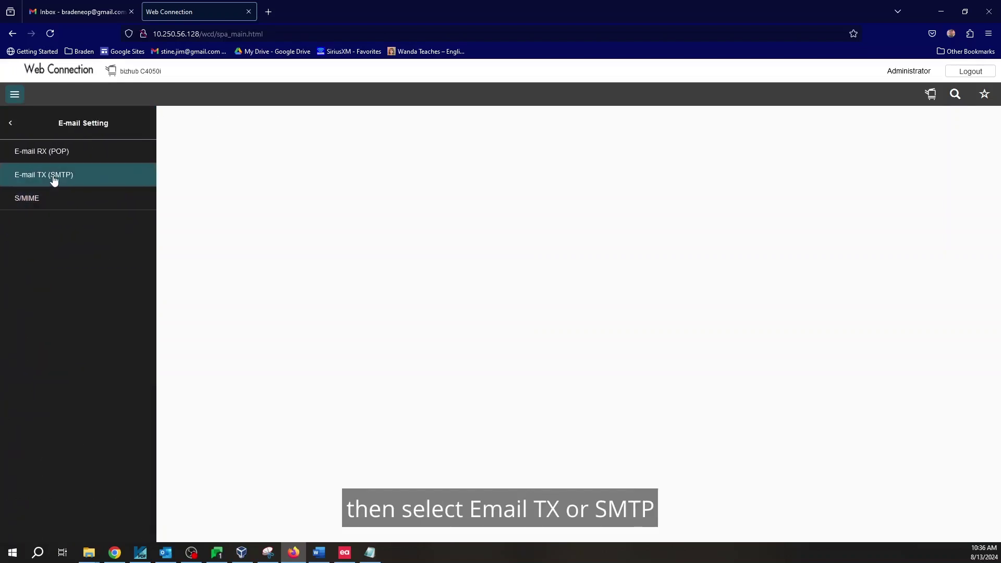
{"action": "left_click", "coordinate": [54, 178]}
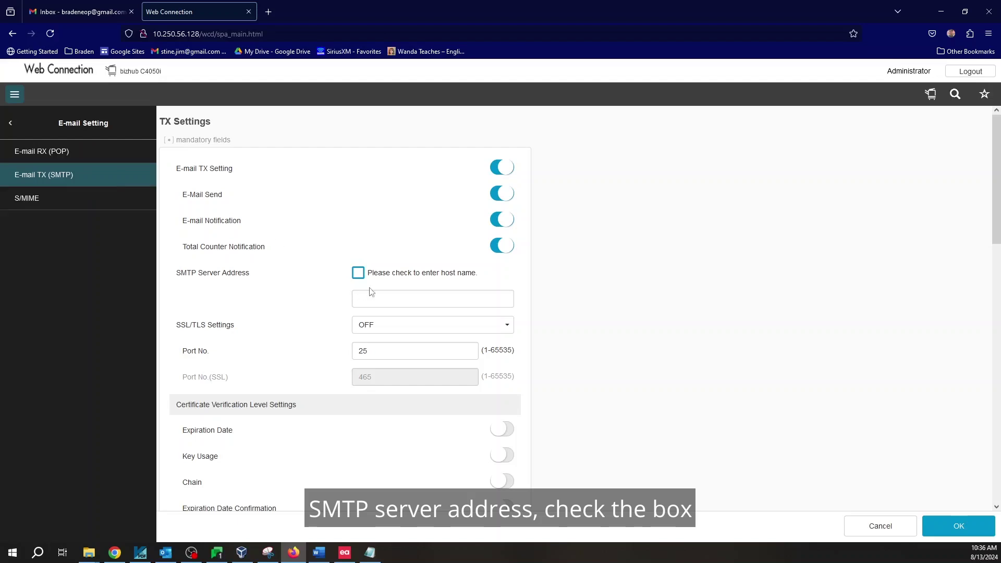
{"action": "left_click", "coordinate": [358, 276]}
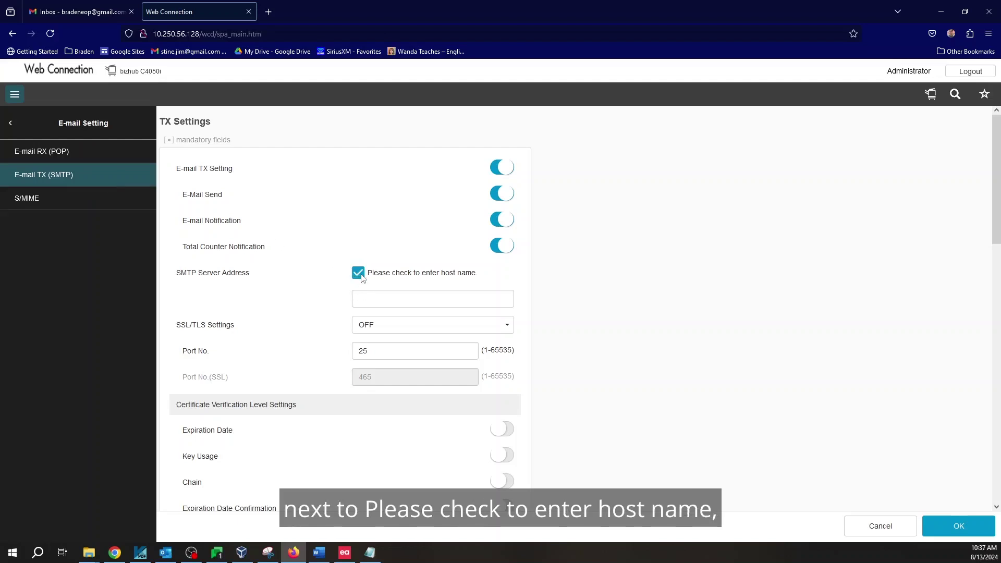
{"action": "left_click", "coordinate": [365, 302]}
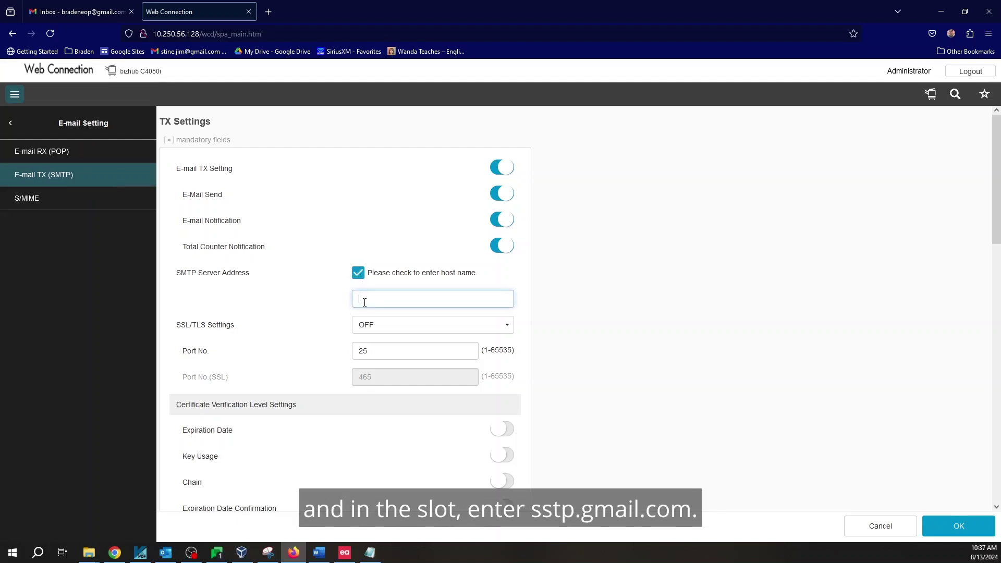
{"action": "type", "text": "smtp.gmail.com"}
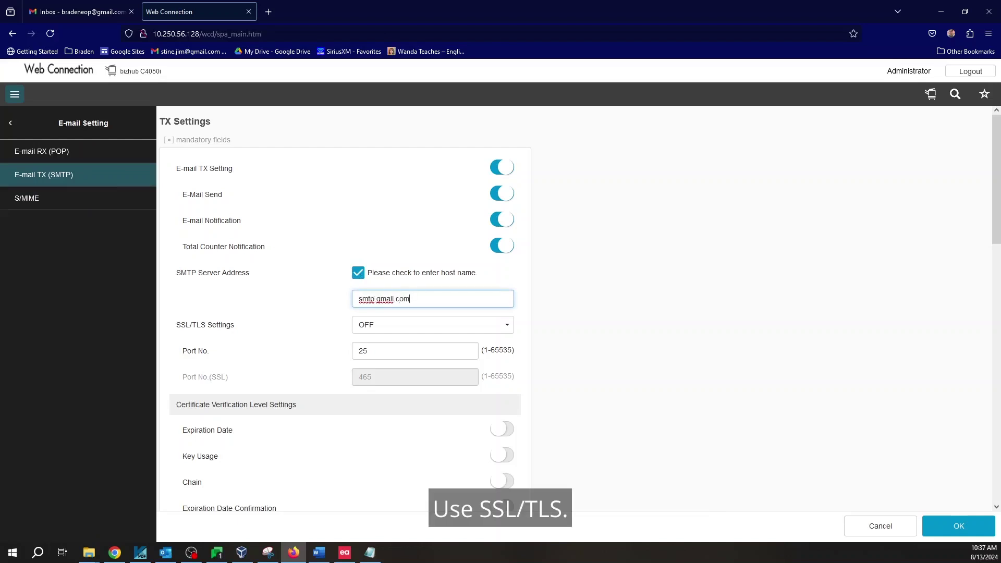
{"action": "left_click", "coordinate": [363, 329]}
{"action": "left_click", "coordinate": [373, 393]}
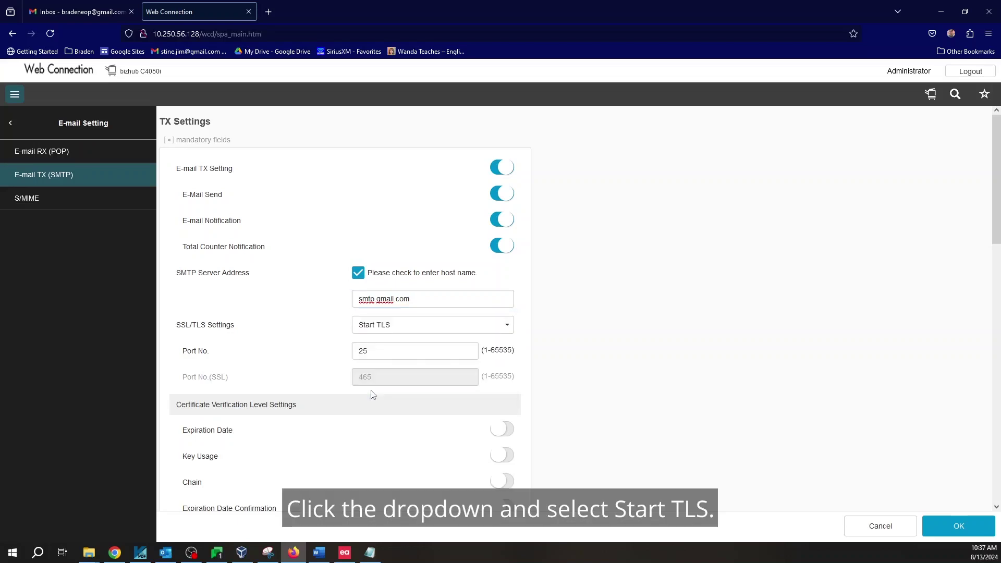
- Replace SMTP port 25 with 587 and scroll down to Detail Settings
{"action": "left_click", "coordinate": [384, 351]}
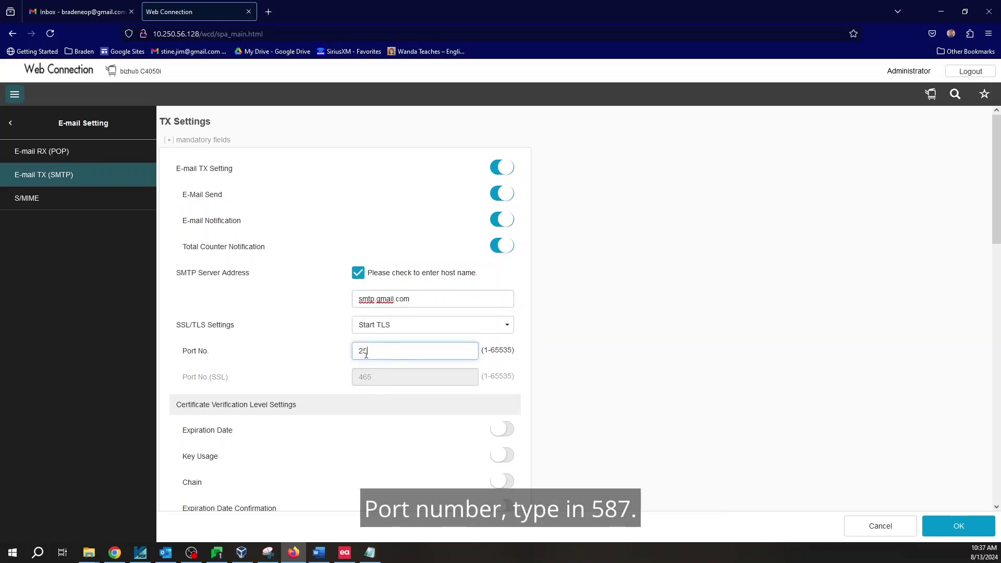
{"action": "double_click", "coordinate": [385, 351]}
{"action": "type", "text": "587"}
{"action": "left_click", "coordinate": [561, 356]}
{"action": "scroll", "coordinate": [572, 344], "scroll_direction": "down", "scroll_amount": 3}
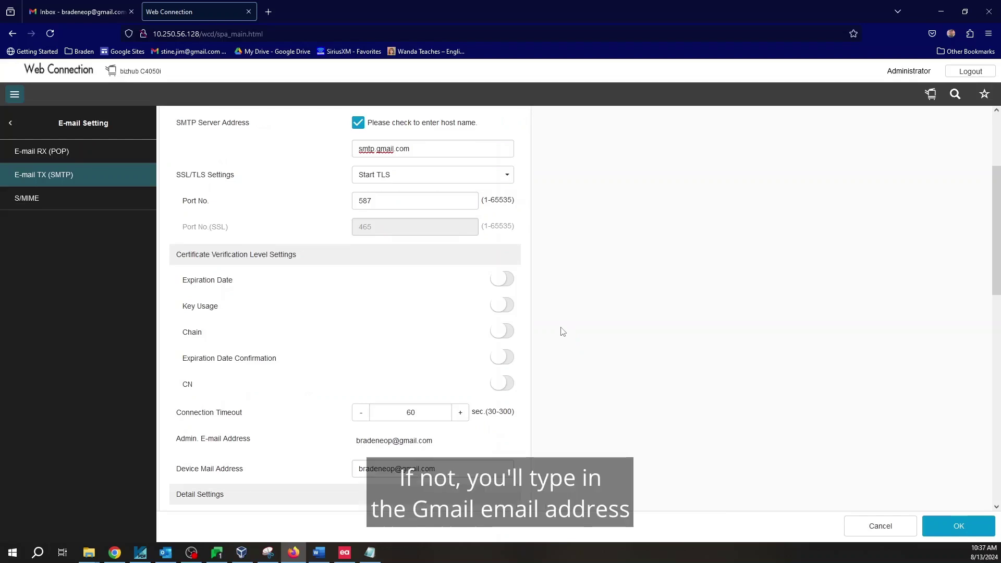
{"action": "scroll", "coordinate": [561, 334], "scroll_direction": "down", "scroll_amount": 7}
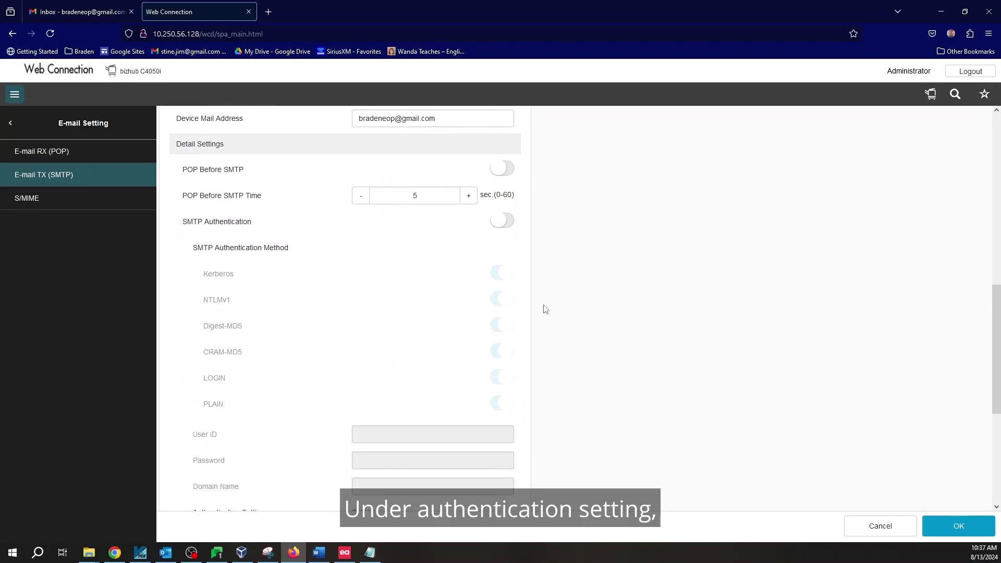
- Enable SMTP Authentication and paste the Gmail address as the User ID
{"action": "left_click", "coordinate": [510, 226]}
{"action": "scroll", "coordinate": [605, 295], "scroll_direction": "down", "scroll_amount": 3}
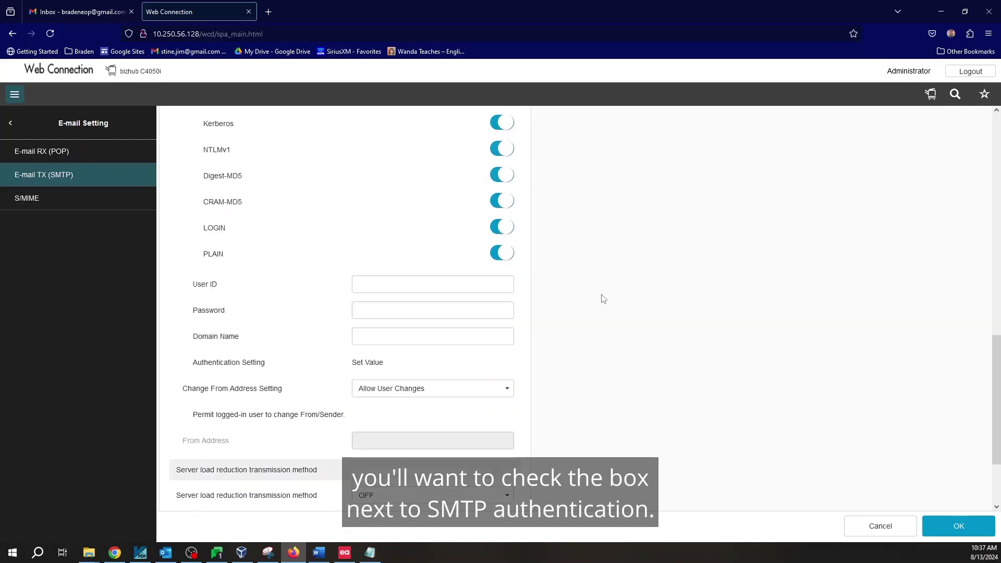
{"action": "left_click", "coordinate": [389, 284]}
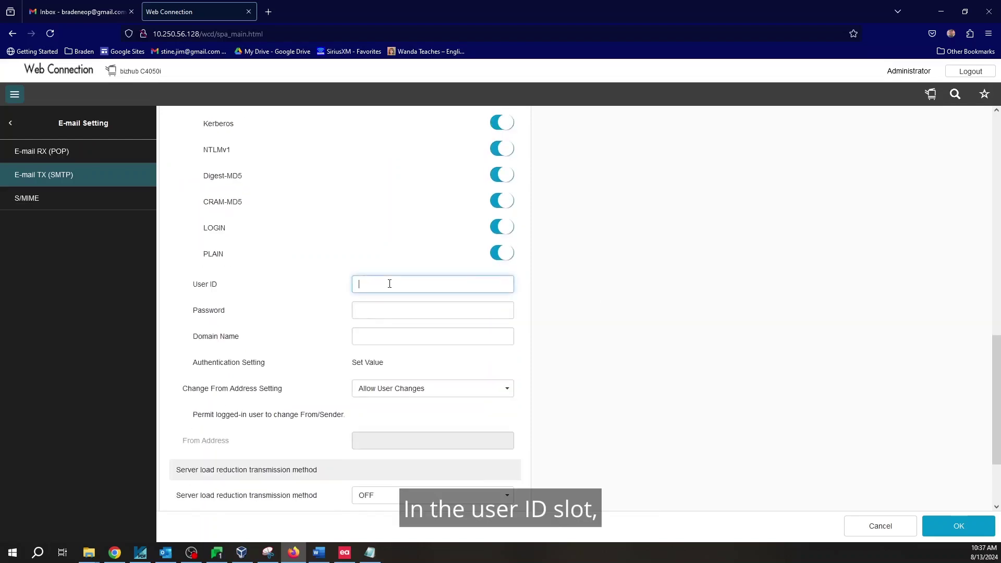
{"action": "right_click", "coordinate": [390, 284]}
{"action": "left_click", "coordinate": [421, 371]}
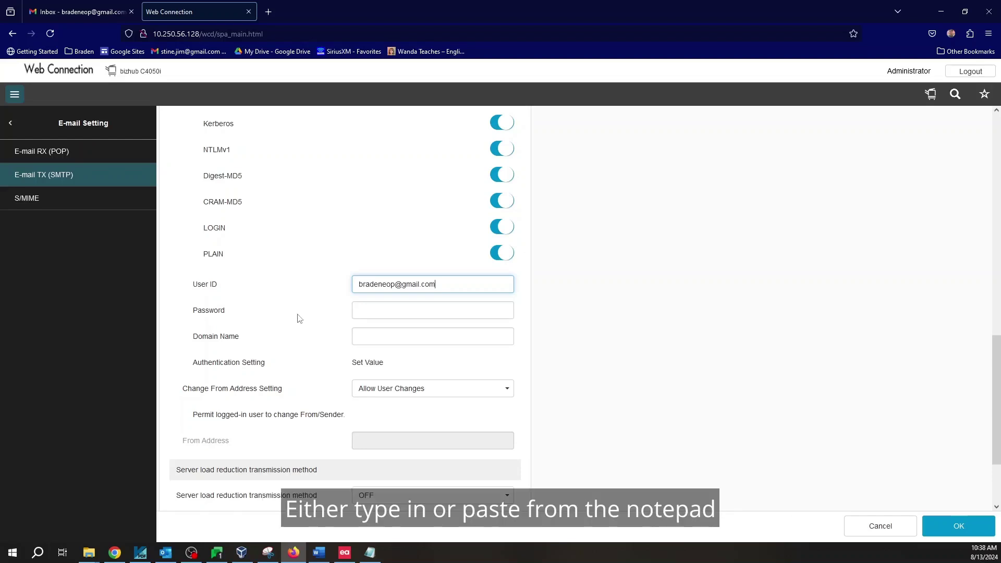
- Copy the app password from Notepad and paste it into the SMTP Password field
{"action": "left_click", "coordinate": [369, 553]}
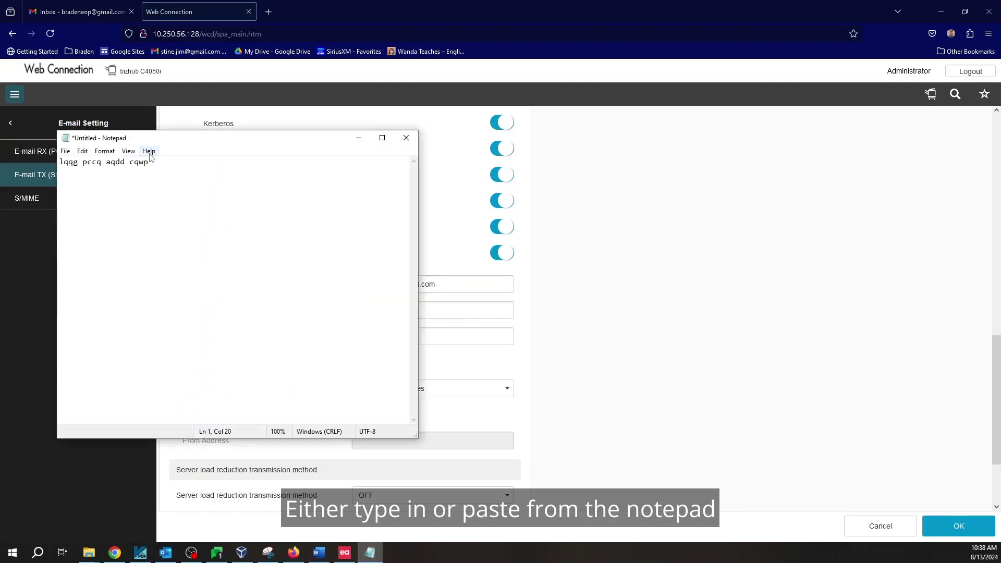
{"action": "left_click_drag", "start_coordinate": [150, 162], "coordinate": [61, 166]}
{"action": "right_click", "coordinate": [78, 162]}
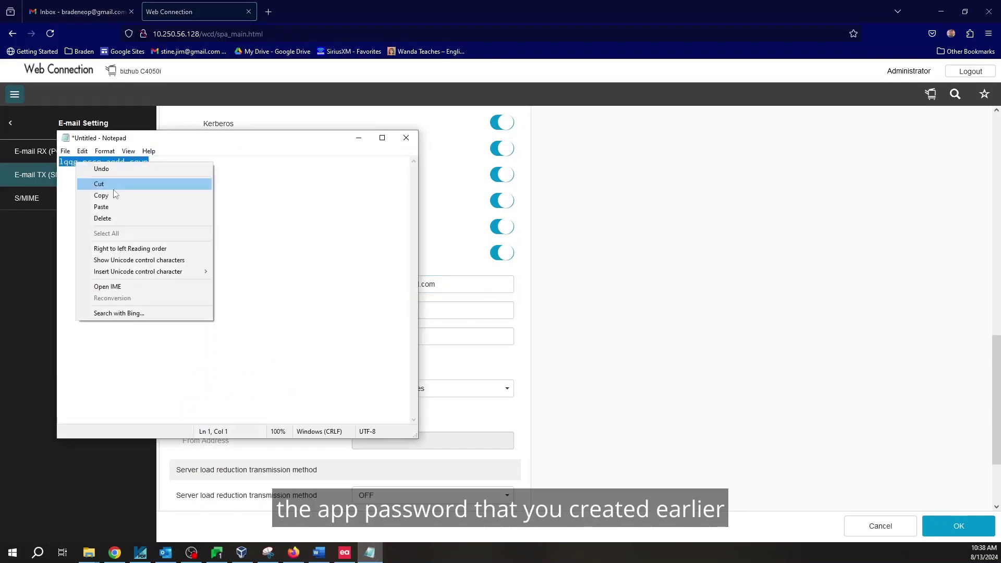
{"action": "left_click", "coordinate": [99, 197]}
{"action": "left_click", "coordinate": [615, 232]}
{"action": "left_click", "coordinate": [391, 310]}
{"action": "right_click", "coordinate": [391, 313]}
{"action": "left_click", "coordinate": [476, 430]}
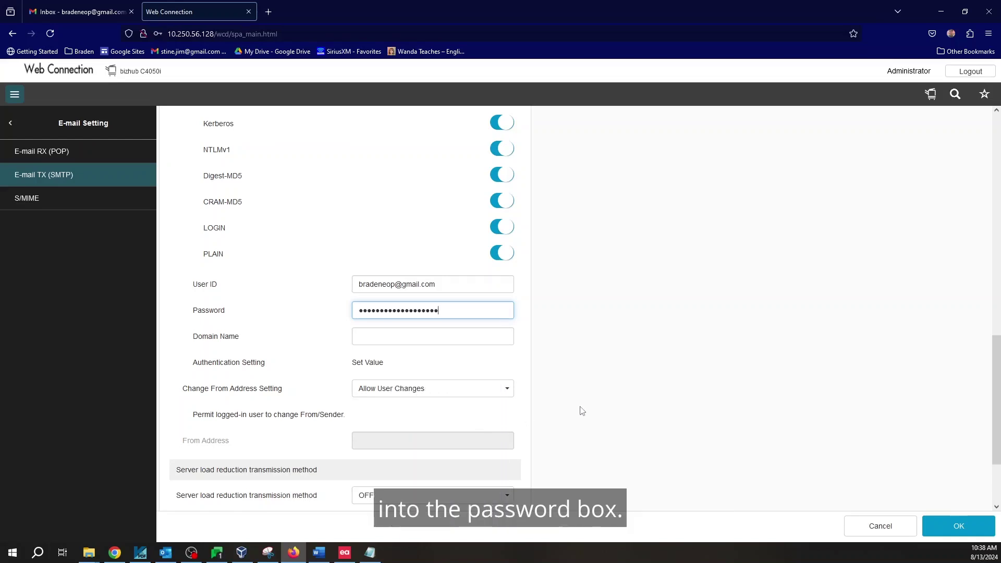
- Save the Gmail SMTP e-mail sending settings and dismiss the completion notice
{"action": "scroll", "coordinate": [581, 409], "scroll_direction": "down", "scroll_amount": 2}
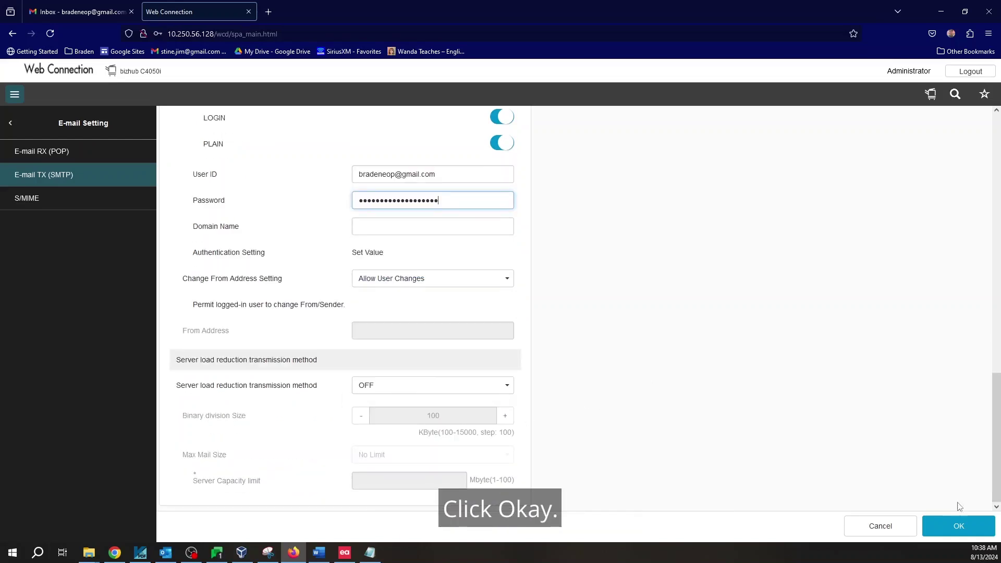
{"action": "left_click", "coordinate": [957, 525]}
{"action": "key", "text": "Return"}
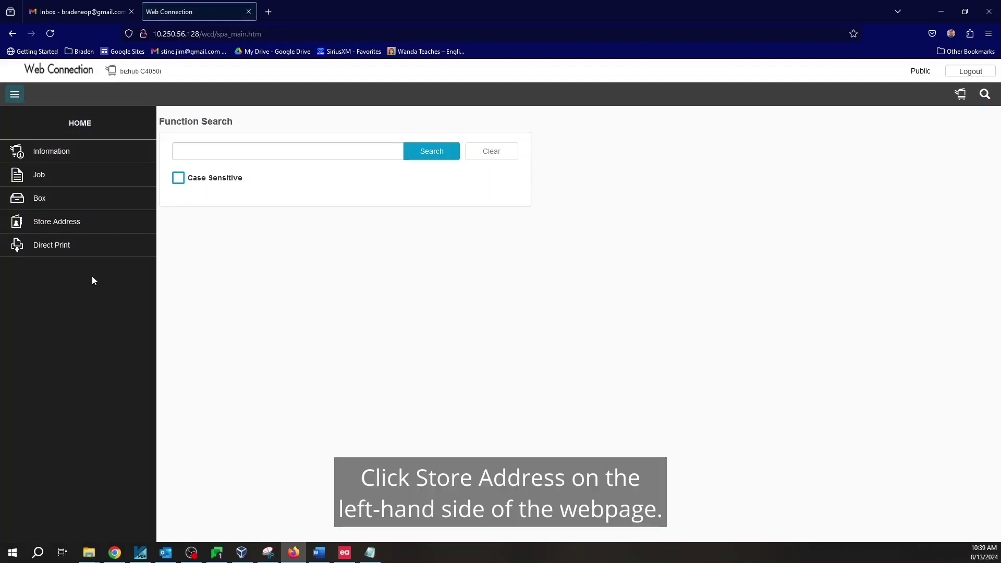
- Start a new Address Book registration from Store Address > Address Book
{"action": "left_click", "coordinate": [74, 225]}
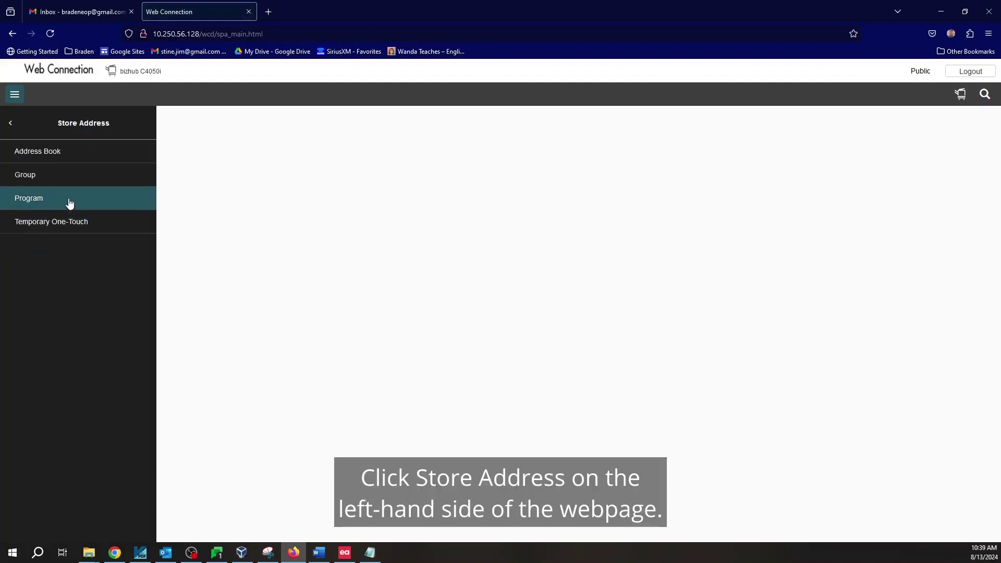
{"action": "left_click", "coordinate": [63, 148]}
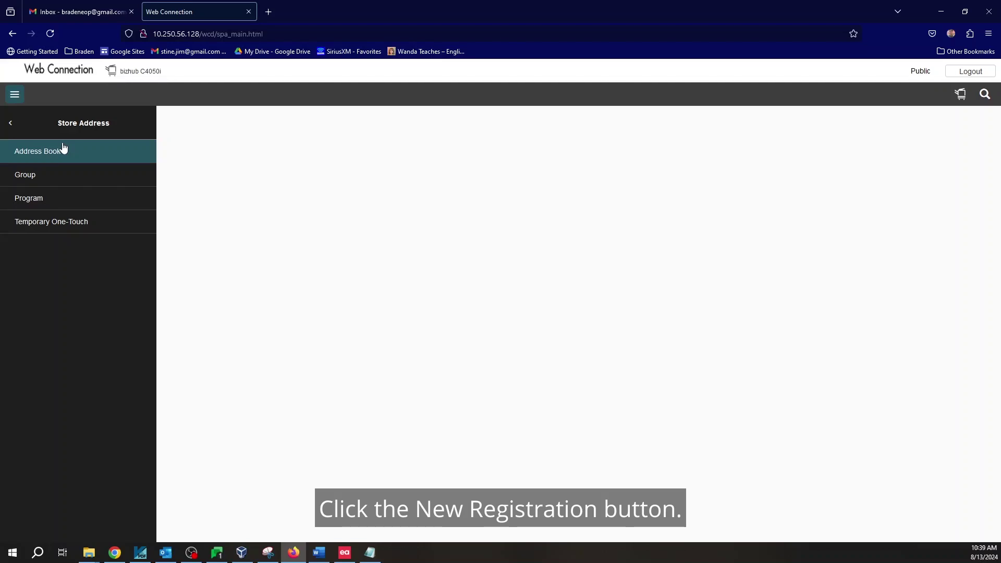
{"action": "left_click", "coordinate": [211, 261]}
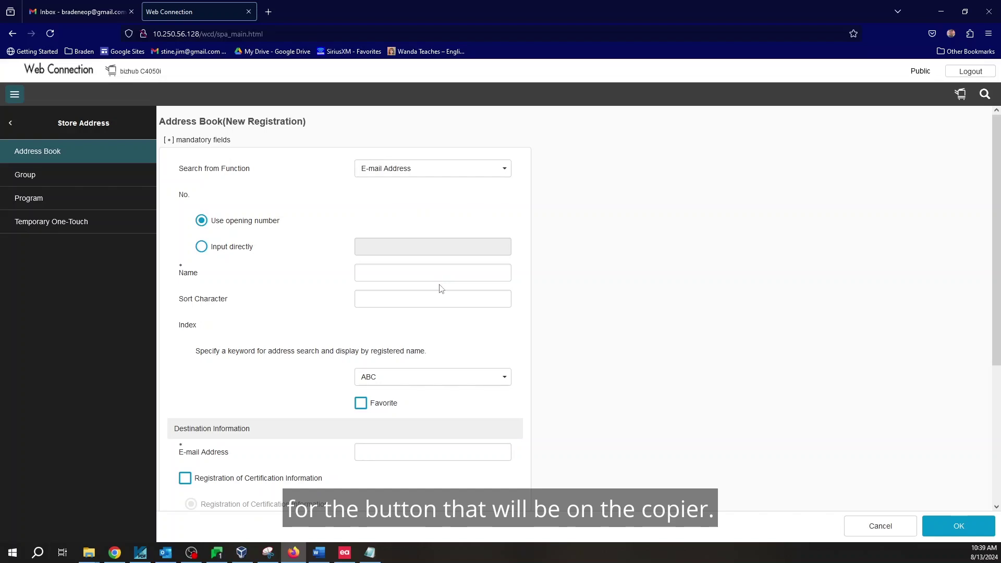
- Enter the contact's name, mark the entry as Favorite, and file it under index JKL
{"action": "left_click", "coordinate": [408, 275]}
{"action": "type", "text": "Jim"}
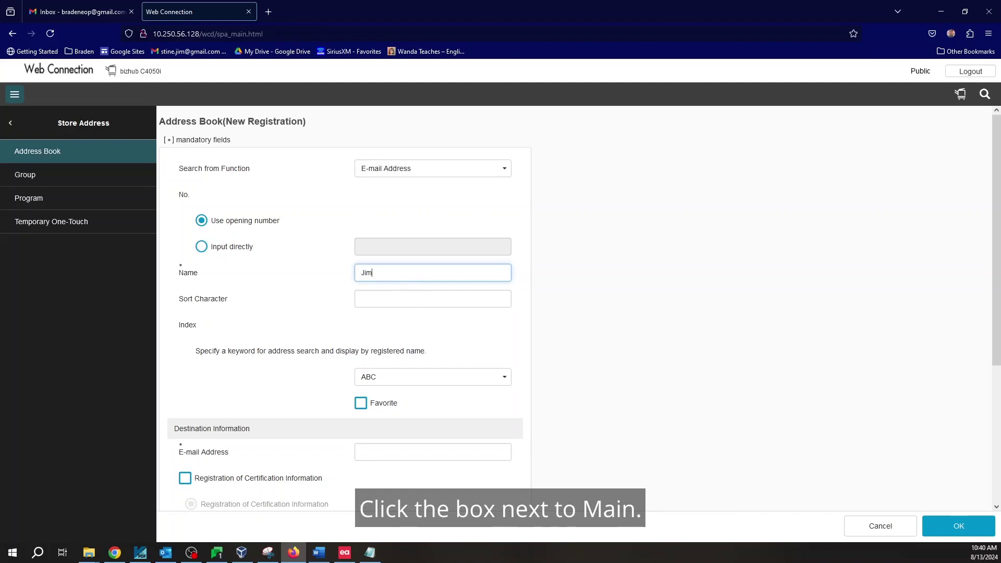
{"action": "left_click", "coordinate": [364, 405]}
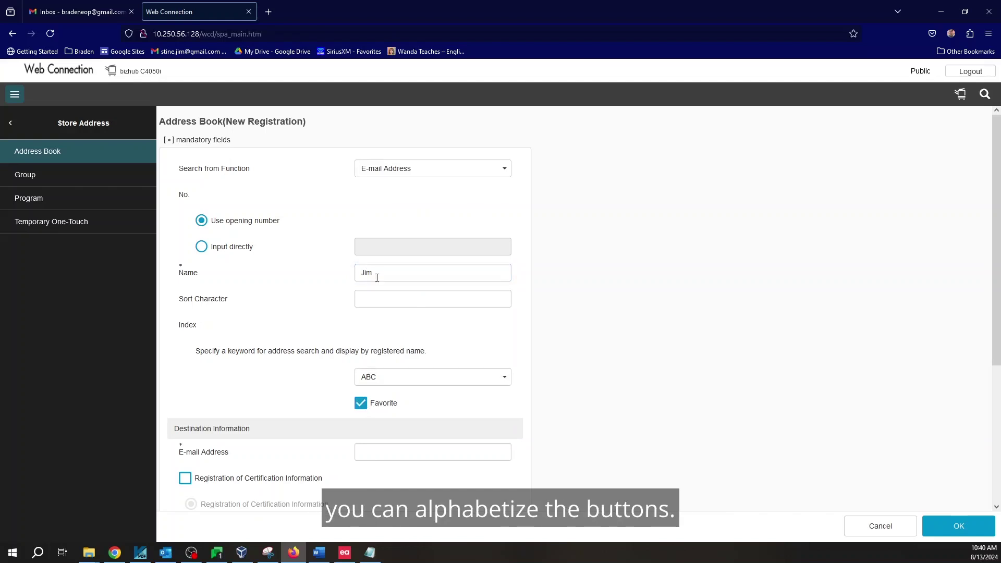
{"action": "left_click", "coordinate": [387, 384]}
{"action": "left_click", "coordinate": [386, 461]}
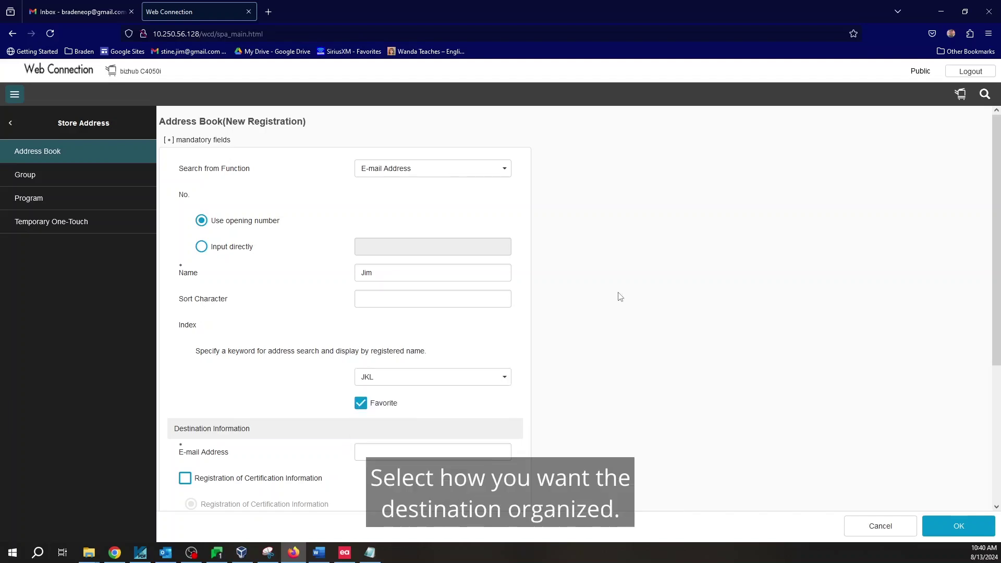
- Fill in the contact's e-mail address and save the new destination
{"action": "scroll", "coordinate": [620, 297], "scroll_direction": "down", "scroll_amount": 4}
{"action": "left_click", "coordinate": [372, 250]}
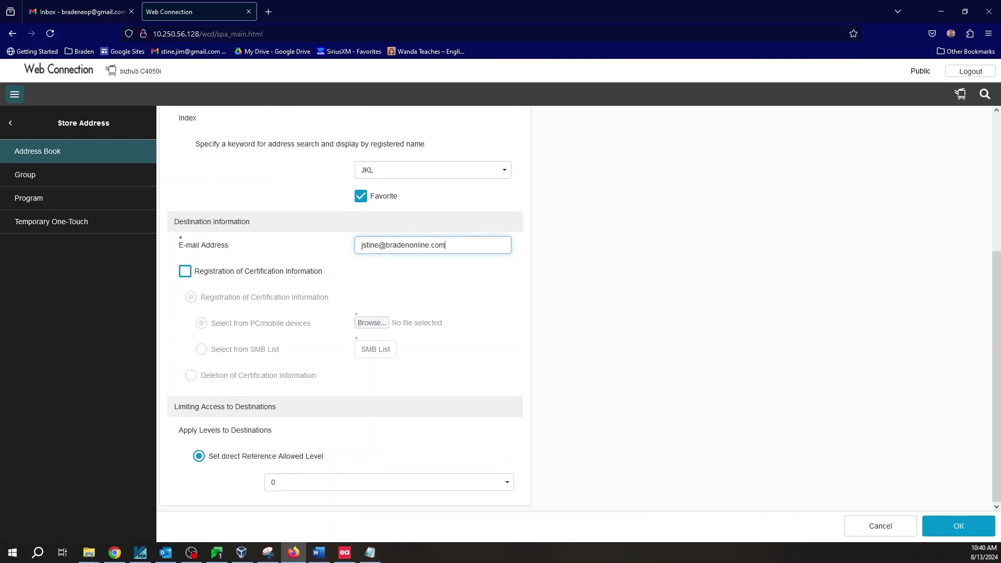
{"action": "left_click", "coordinate": [938, 524]}
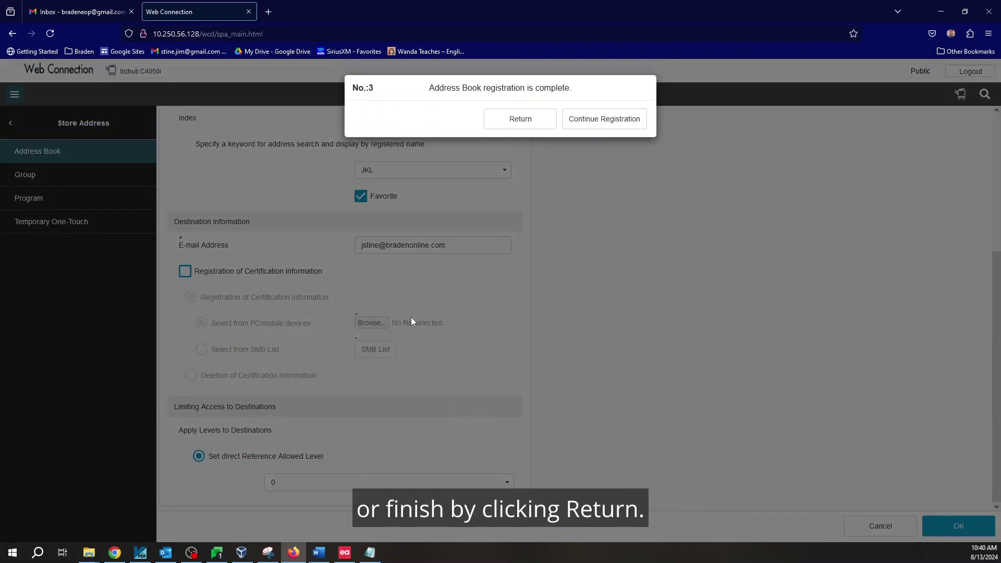
- Close the registration-complete notice to return to the Address Book list
{"action": "left_click", "coordinate": [514, 127]}
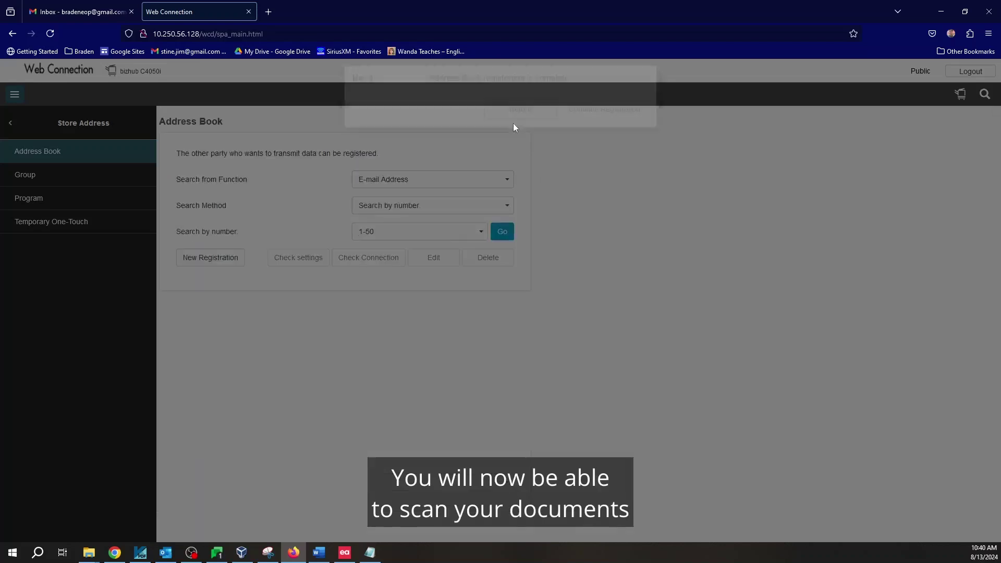